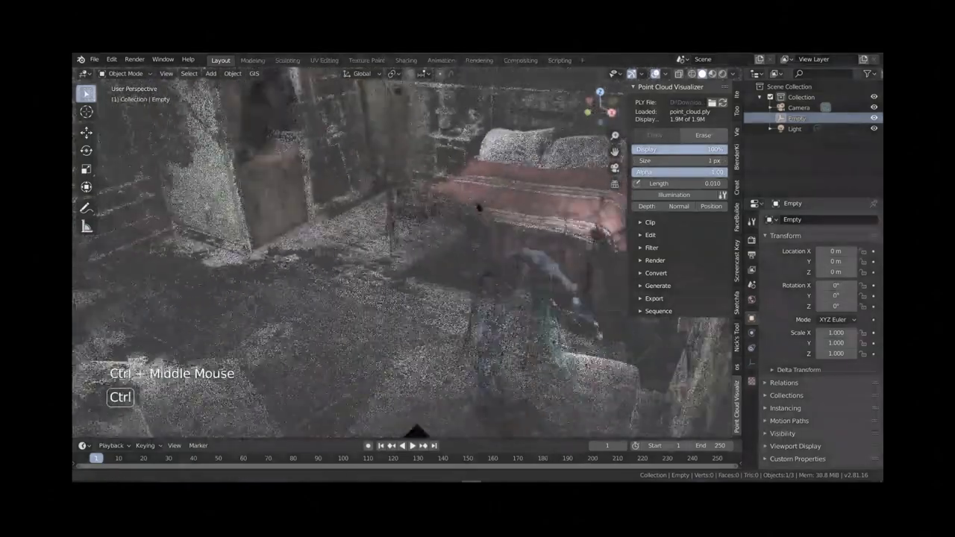
# Step: Increase the displayed point size of the loaded point_cloud.ply in the Point Cloud Visualizer
pyautogui.moveTo(673, 159); pyautogui.dragTo(728, 160)
pyautogui.keyDown('ctrl'); pyautogui.moveTo(485, 239); pyautogui.dragTo(550, 155, button='middle'); pyautogui.keyUp('ctrl')
pyautogui.keyDown('shift'); pyautogui.moveTo(395, 261); pyautogui.dragTo(470, 215, button='middle'); pyautogui.keyUp('shift')
pyautogui.keyDown('ctrl'); pyautogui.moveTo(470, 215); pyautogui.dragTo(469, 198, button='middle'); pyautogui.keyUp('ctrl')
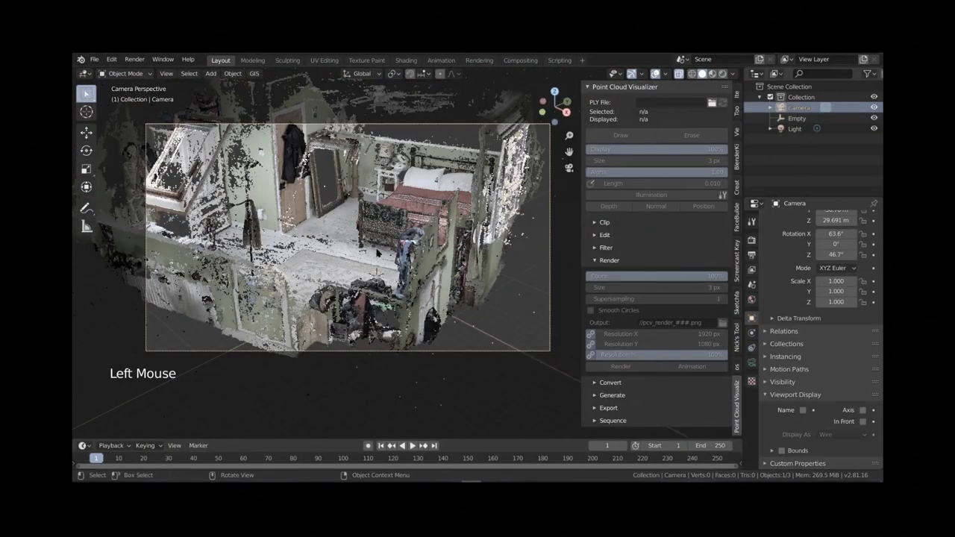
# Step: Animate the camera moving closer into the bedroom by keyframing its start at frame 1 and its new position at frame 101
pyautogui.press('i')
pyautogui.click(350, 285)
pyautogui.moveTo(297, 457); pyautogui.dragTo(346, 452)
pyautogui.press('g')
pyautogui.middleClick(375, 317)
pyautogui.click(388, 246)
pyautogui.press('g')
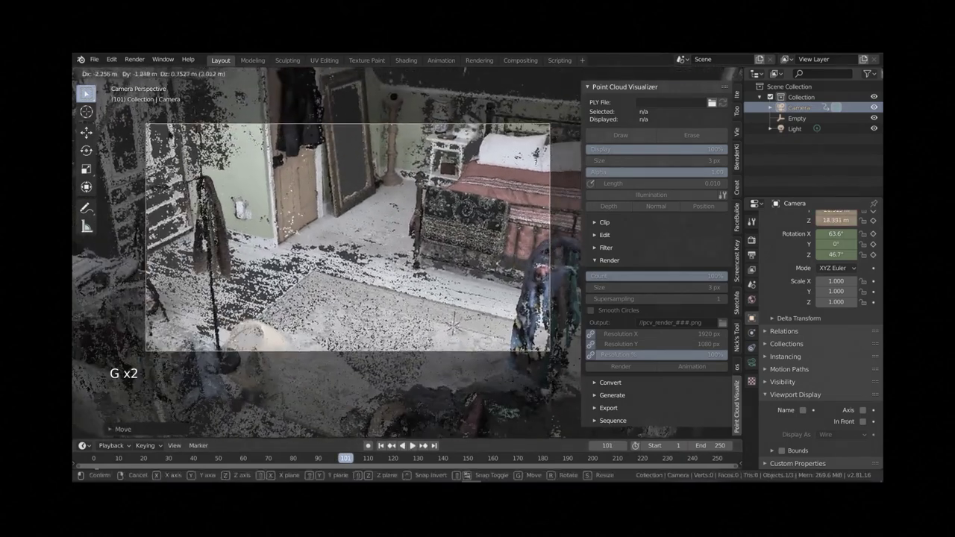
pyautogui.click(410, 192)
pyautogui.press('i')
pyautogui.click(429, 216)
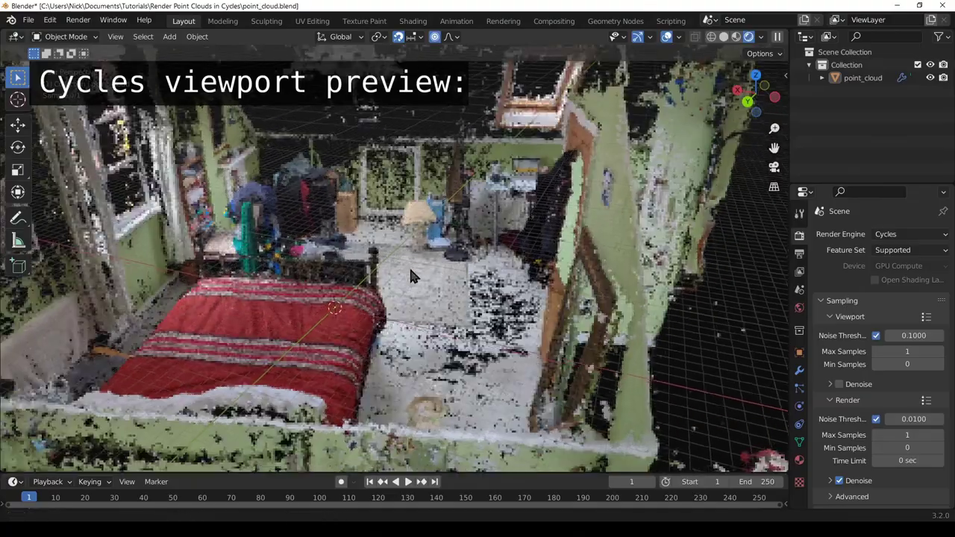
pyautogui.scroll(5, 440, 261)
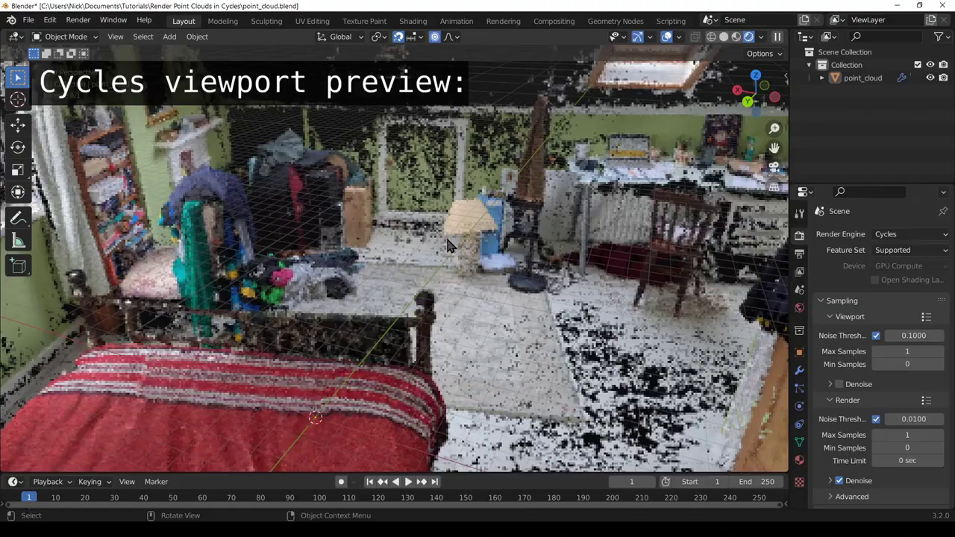
pyautogui.moveTo(533, 228); pyautogui.dragTo(563, 302, button='middle')
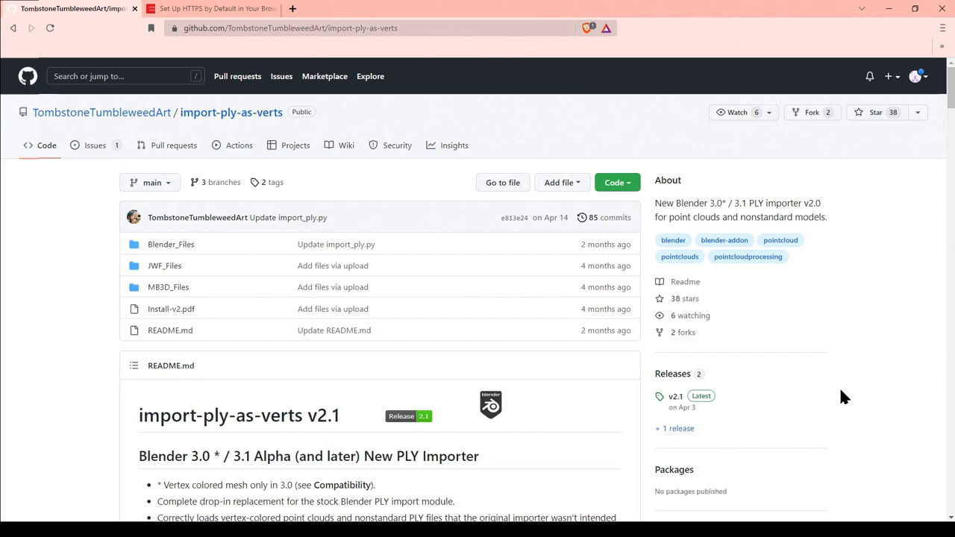
# Step: Download the import-ply-as-verts repository from GitHub as a ZIP file
pyautogui.click(616, 182)
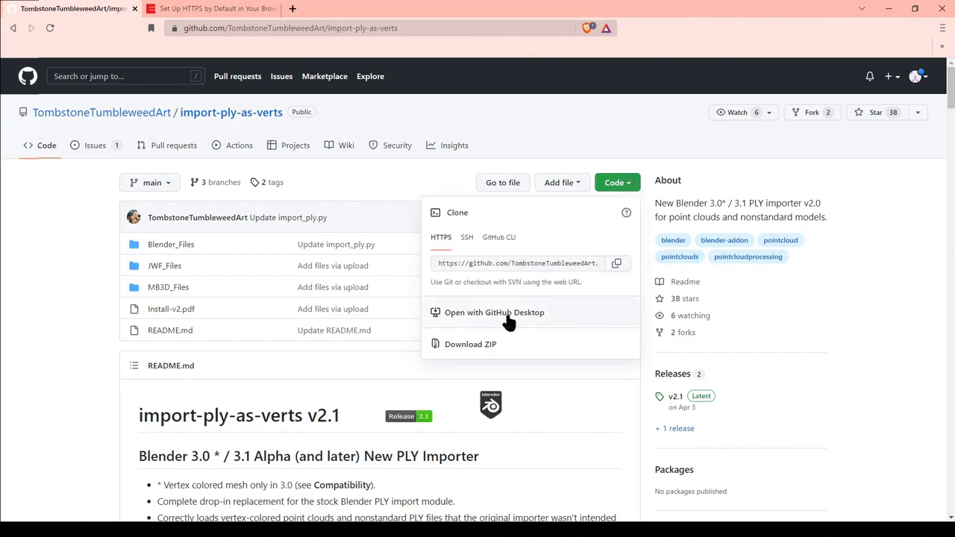
pyautogui.click(464, 343)
pyautogui.click(403, 336)
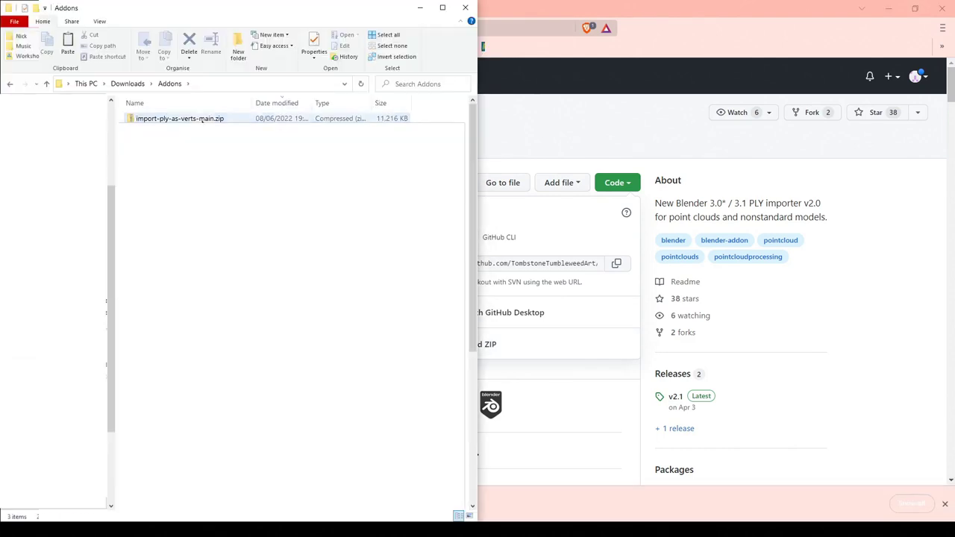
# Step: In File Explorer, open the Blender_Files folder inside import-ply-as-verts-main.zip and select import_ply.py
pyautogui.doubleClick(200, 119)
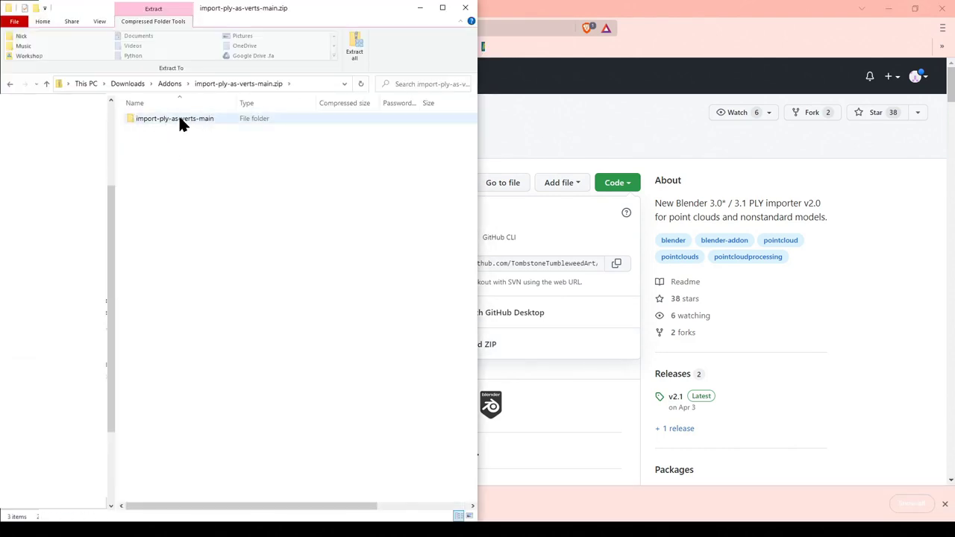
pyautogui.doubleClick(179, 119)
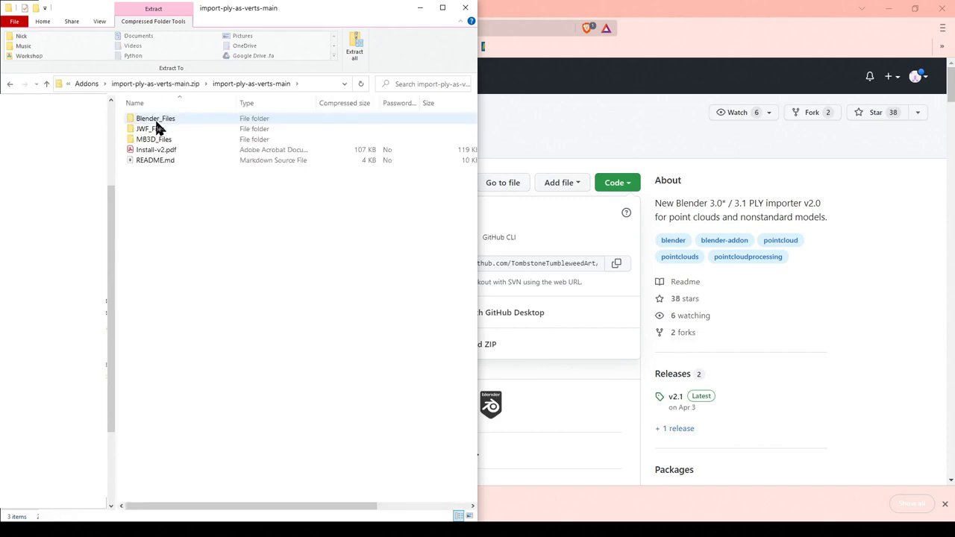
pyautogui.doubleClick(156, 119)
pyautogui.click(155, 121)
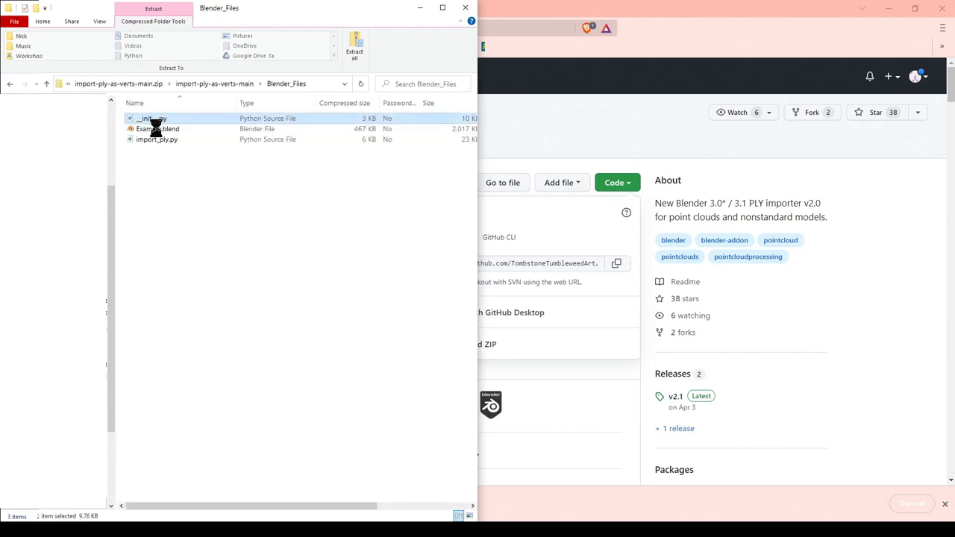
pyautogui.click(157, 140)
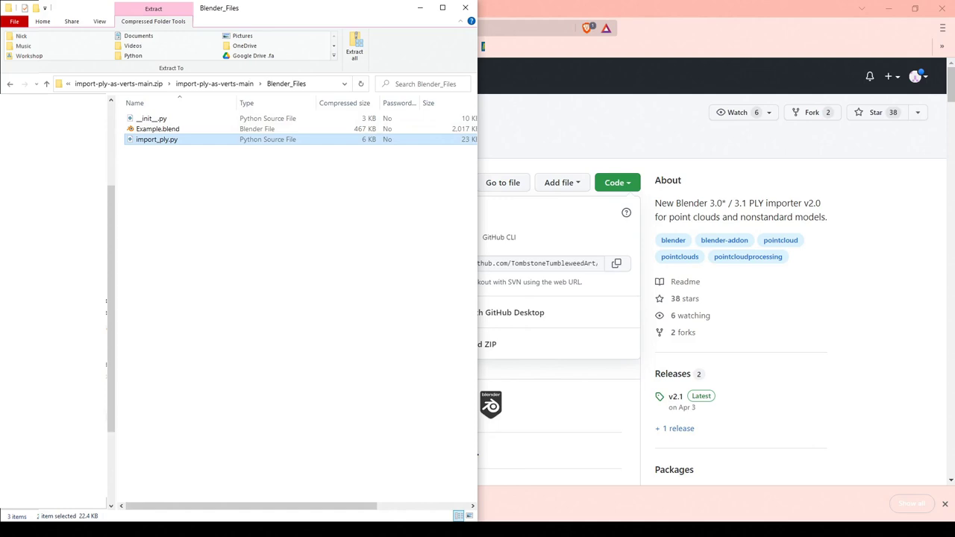
# Step: In a second File Explorer window, go to Blender Foundation\Blender 3.2\3.2\scripts\addons\io_mesh_ply
pyautogui.click(82, 515)
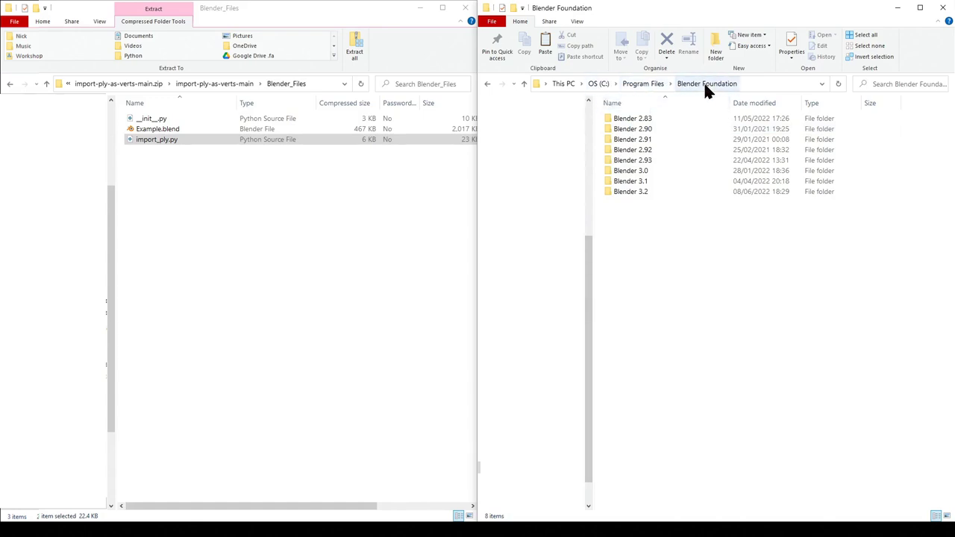
pyautogui.doubleClick(633, 192)
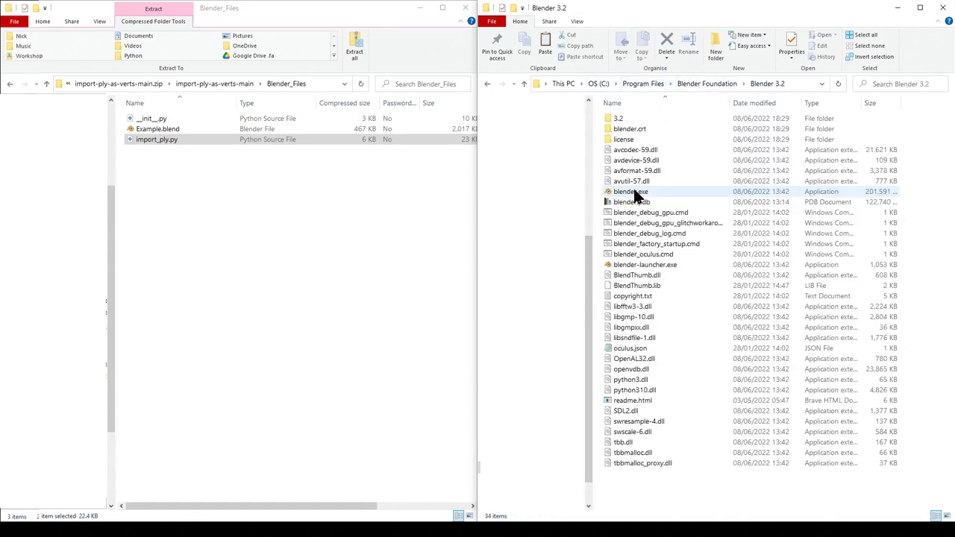
pyautogui.doubleClick(622, 120)
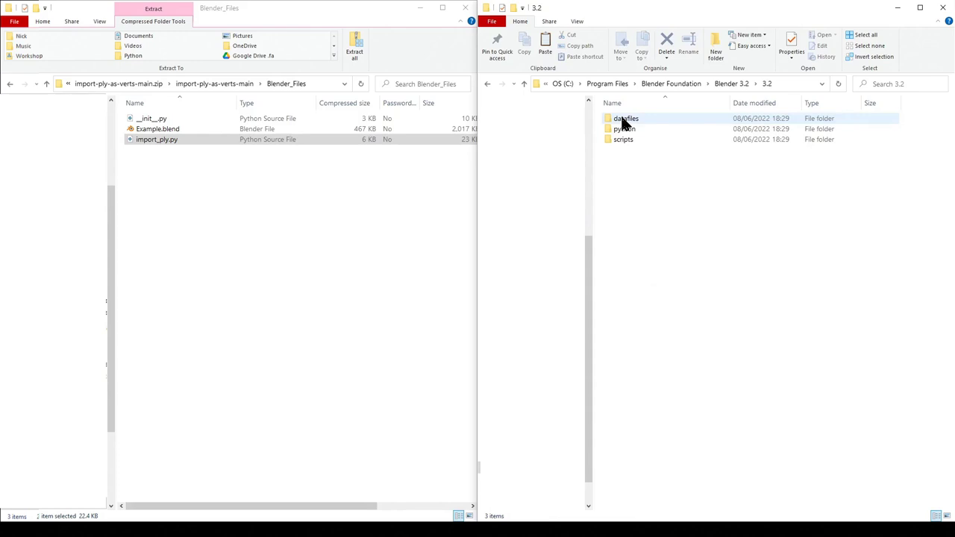
pyautogui.doubleClick(628, 141)
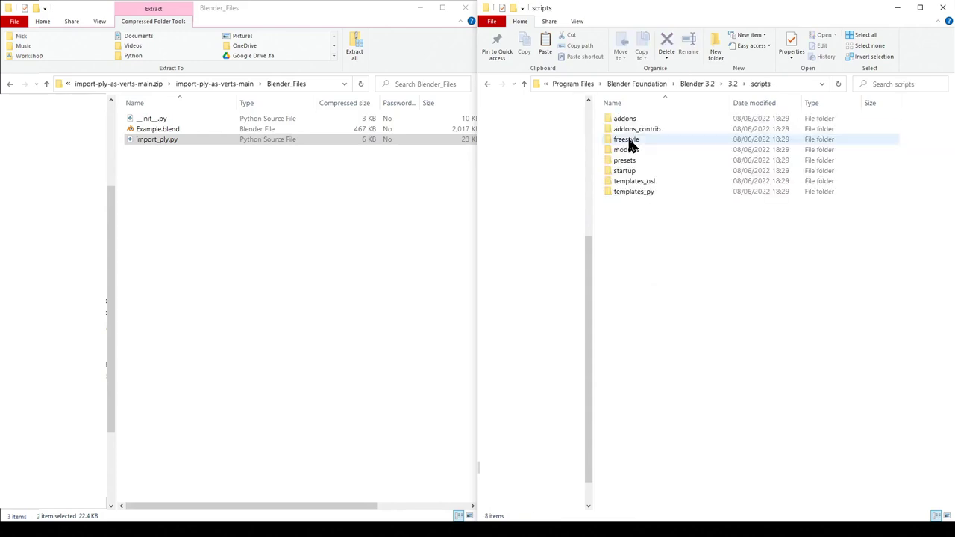
pyautogui.doubleClick(630, 118)
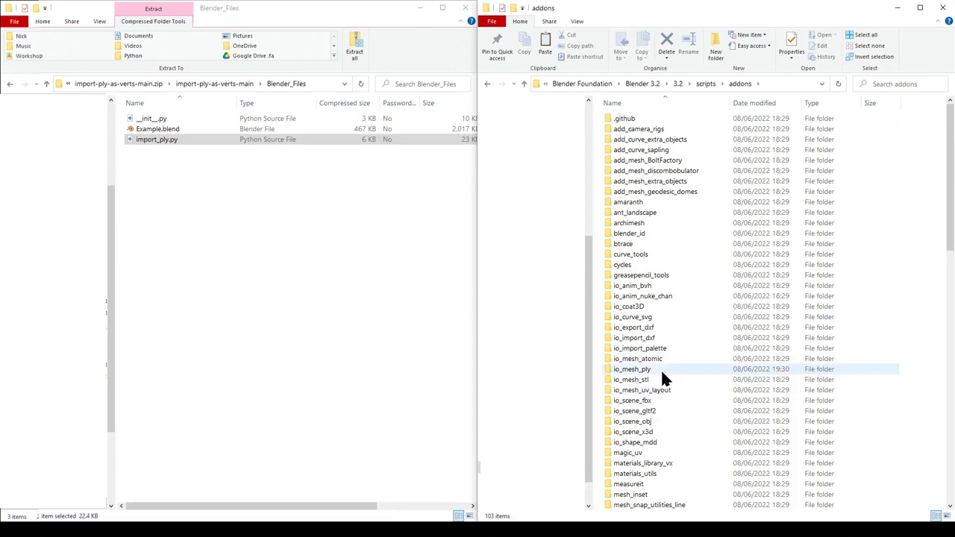
pyautogui.doubleClick(633, 370)
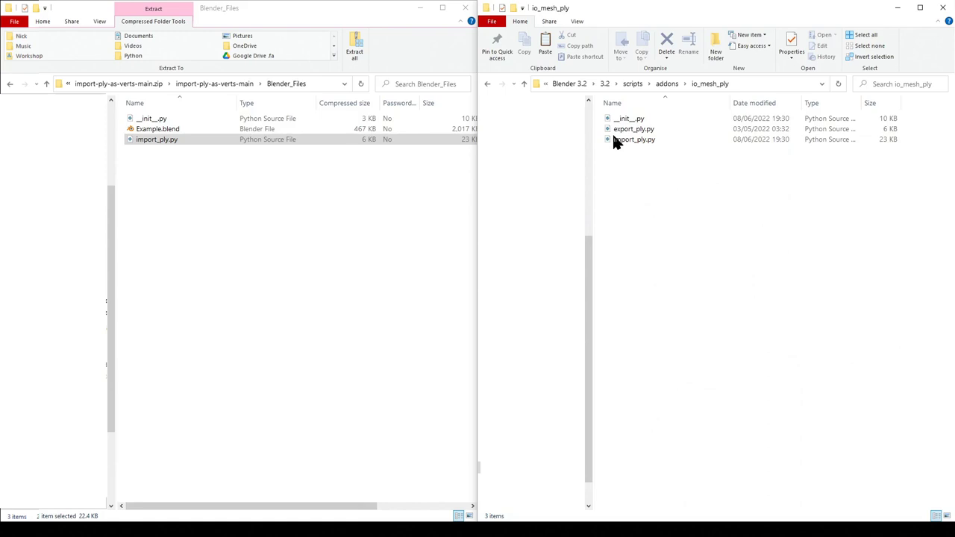
# Step: Copy __init__.py and import_ply.py from Blender_Files into io_mesh_ply, replacing the existing files with administrator permission
pyautogui.keyDown('ctrl'); pyautogui.click(183, 119); pyautogui.keyUp('ctrl')
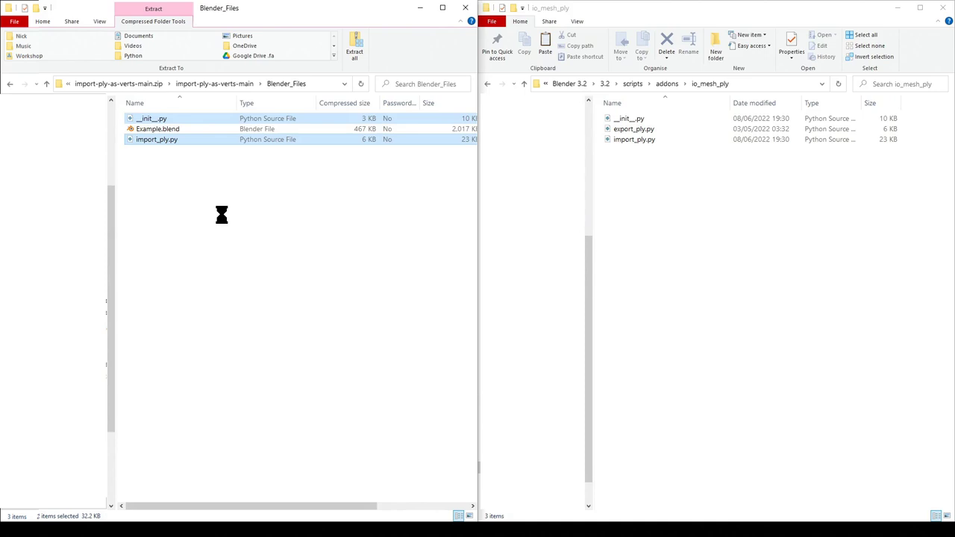
pyautogui.click(671, 200)
pyautogui.hotkey('ctrl', 'v')
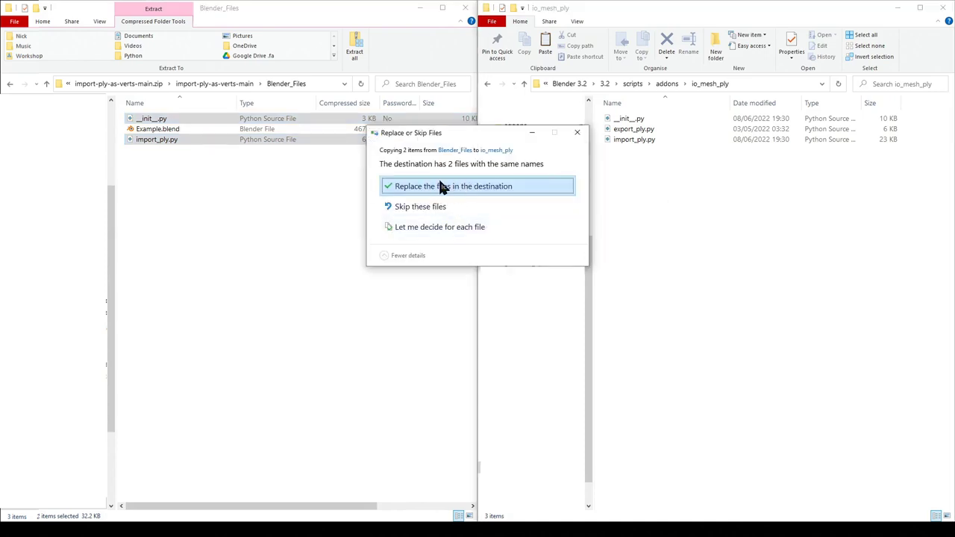
pyautogui.click(465, 188)
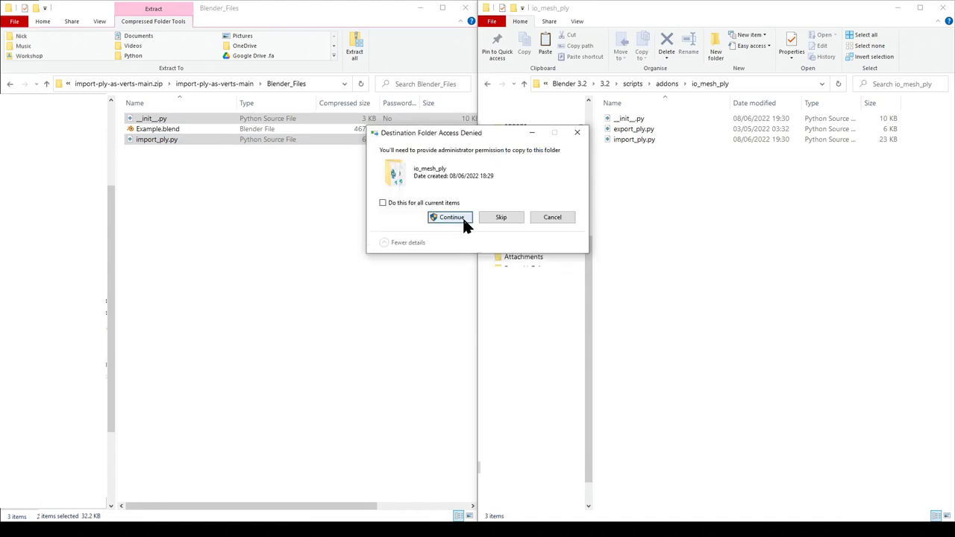
pyautogui.click(463, 217)
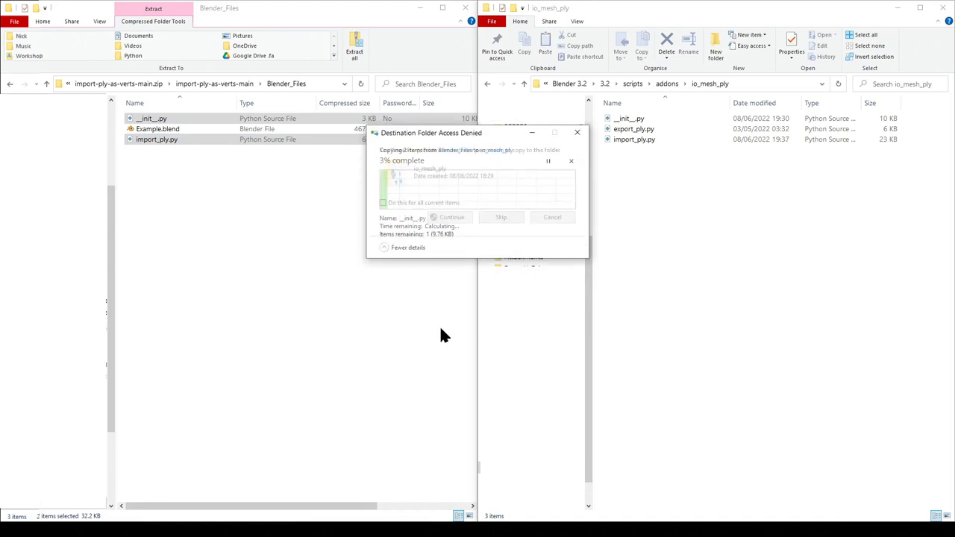
pyautogui.click(453, 218)
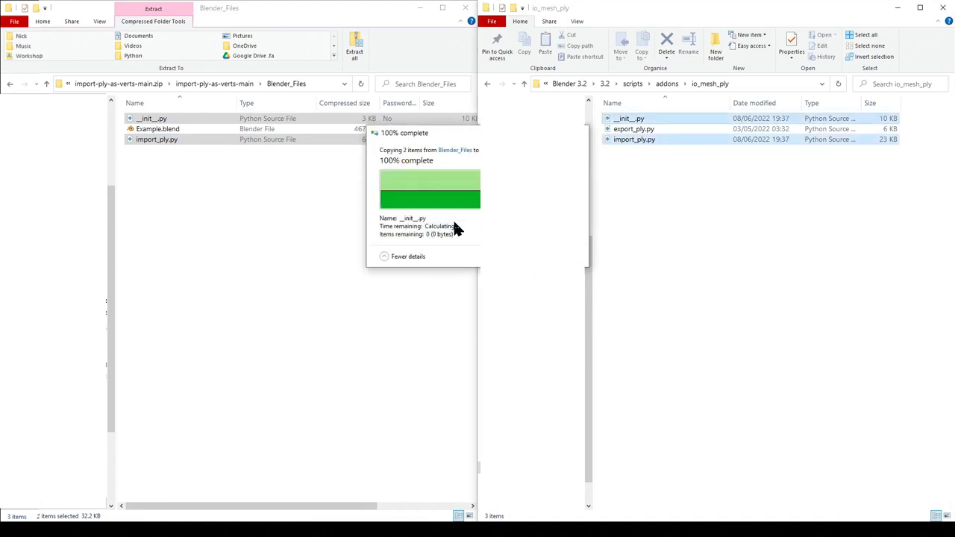
pyautogui.click(647, 238)
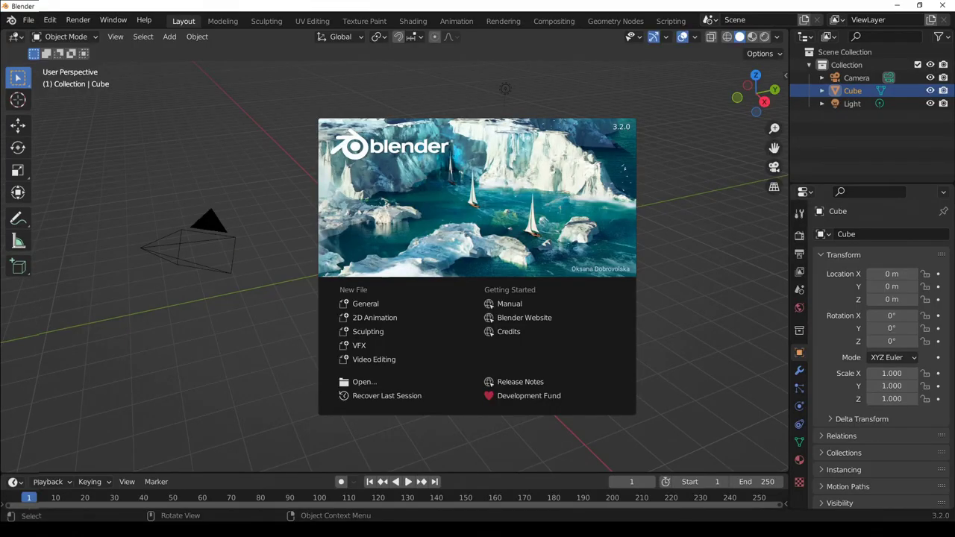
# Step: In Blender, import point_cloud.ply from the ply folder as Stanford PLY as Verts with Verts/Colors Only enabled
pyautogui.click(28, 20)
pyautogui.moveTo(66, 195)
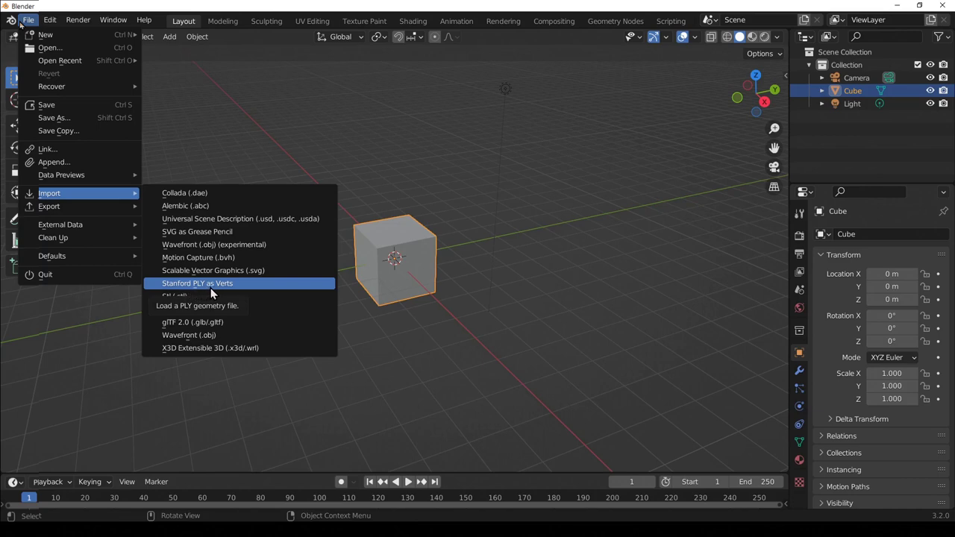
pyautogui.click(235, 287)
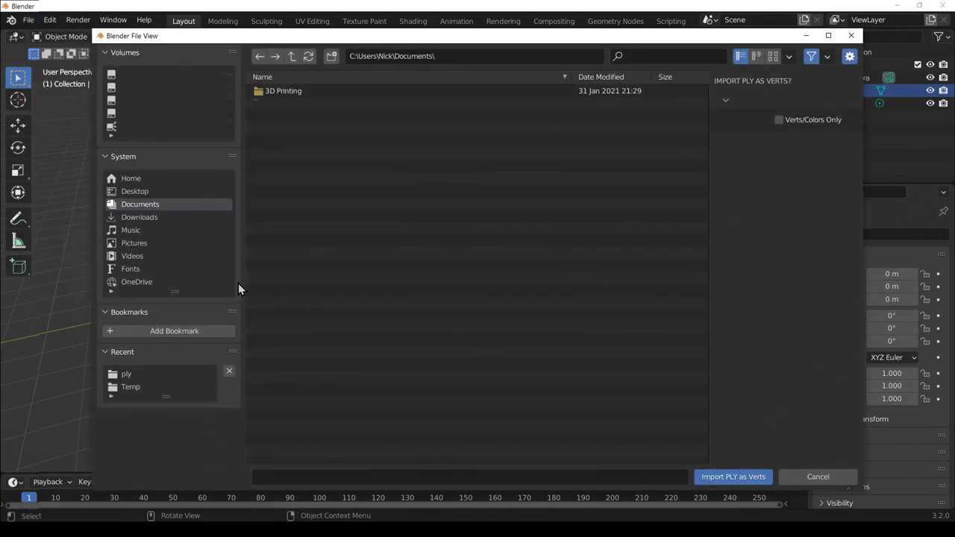
pyautogui.click(123, 375)
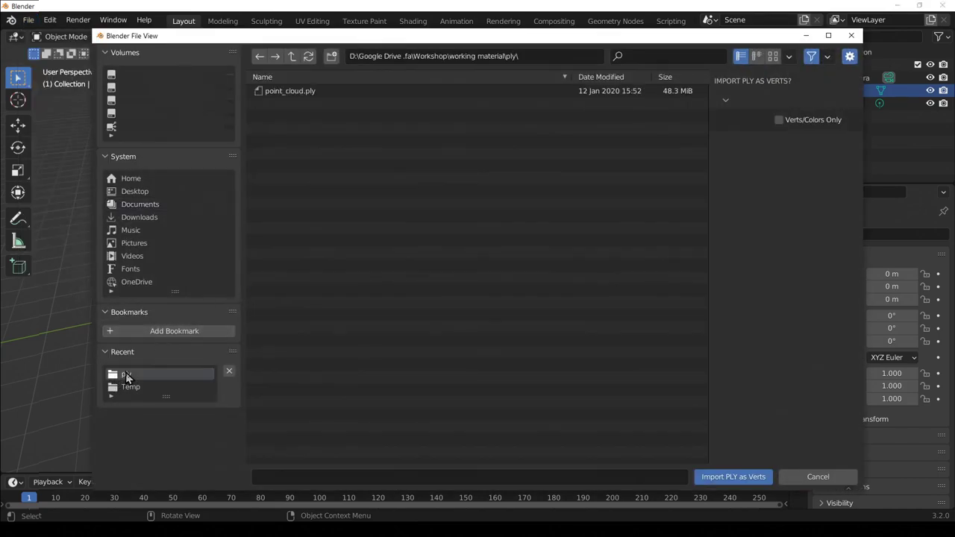
pyautogui.moveTo(401, 39); pyautogui.dragTo(385, 28)
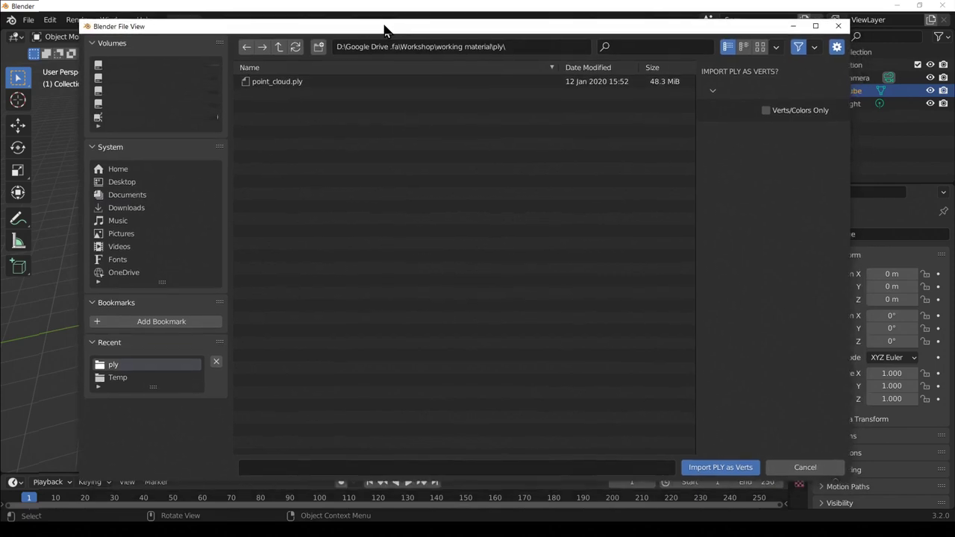
pyautogui.click(294, 83)
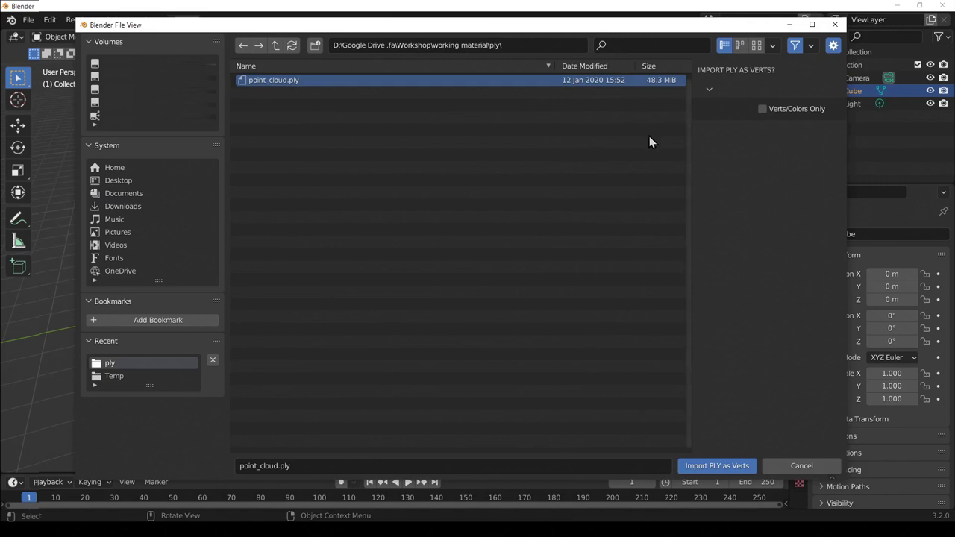
pyautogui.click(773, 109)
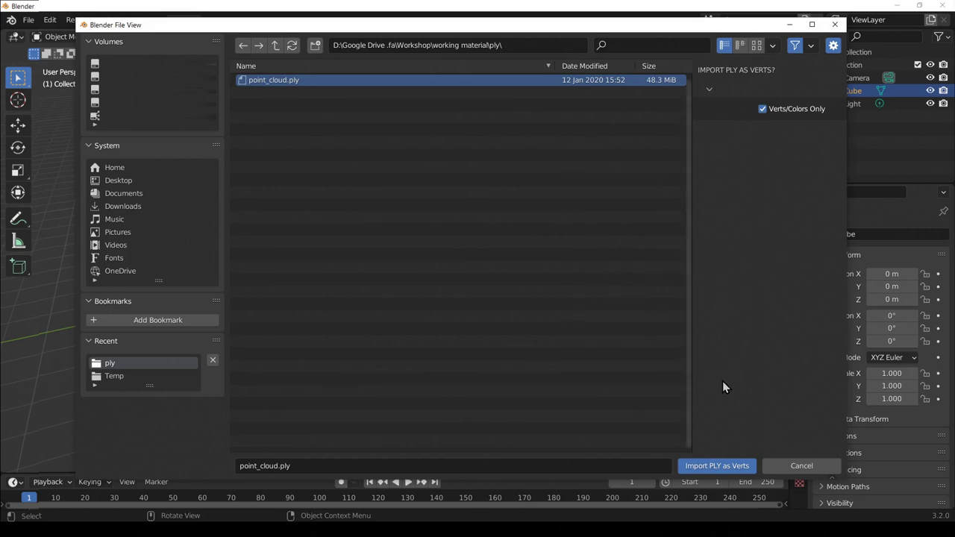
pyautogui.click(718, 466)
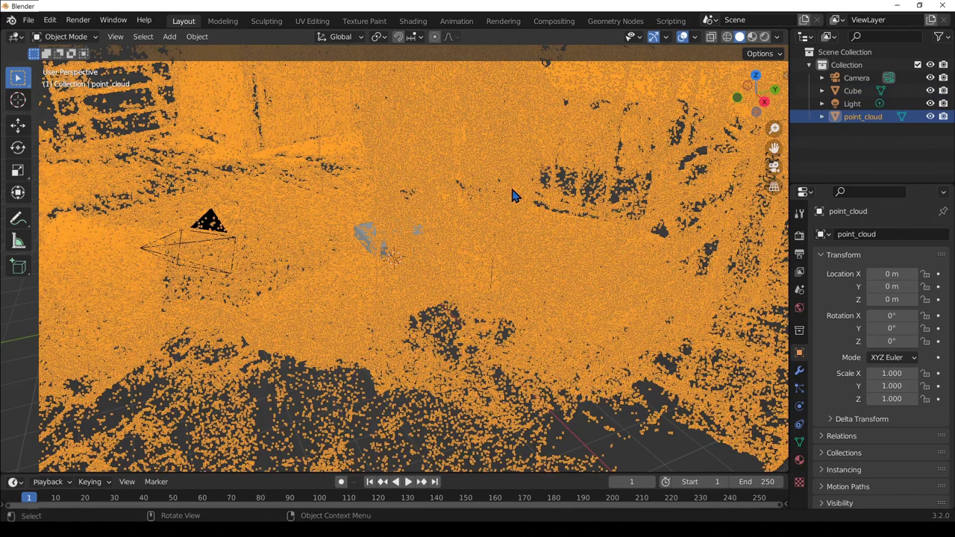
# Step: Examine the whole imported point cloud and the entries under Color Attributes and Attributes in its mesh data
pyautogui.scroll(-6, 511, 191)
pyautogui.keyDown('shift'); pyautogui.moveTo(508, 147); pyautogui.dragTo(560, 249, button='middle'); pyautogui.keyUp('shift')
pyautogui.scroll(-3, 567, 253)
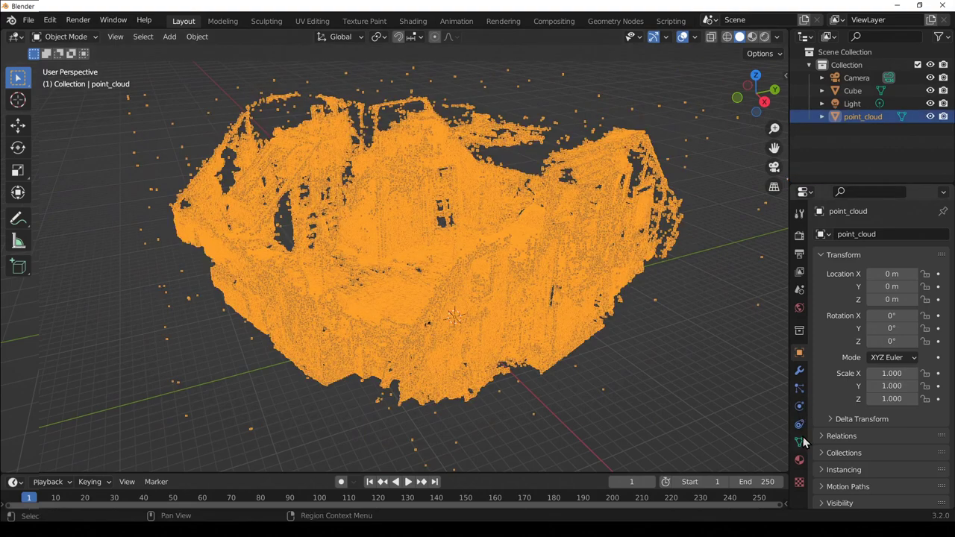
pyautogui.click(799, 441)
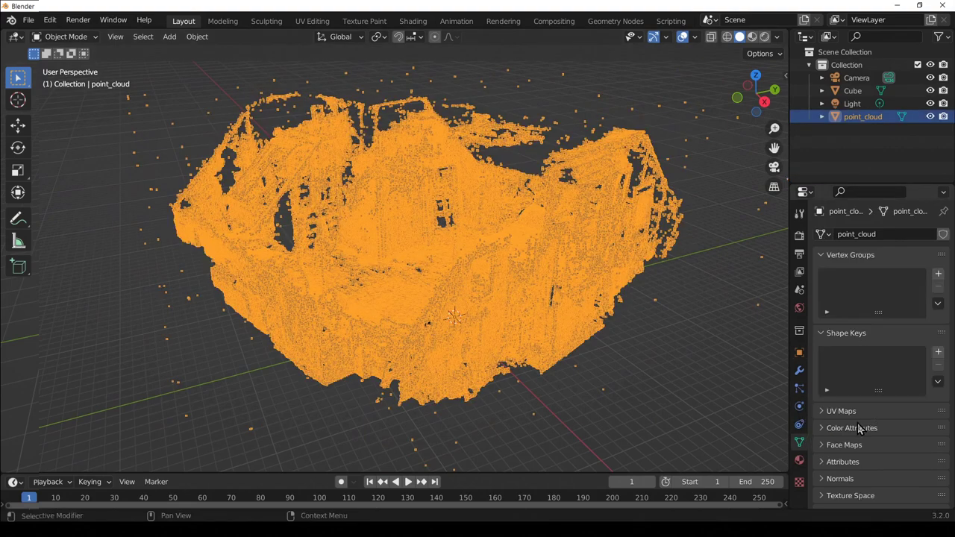
pyautogui.scroll(-2, 880, 313)
pyautogui.click(839, 381)
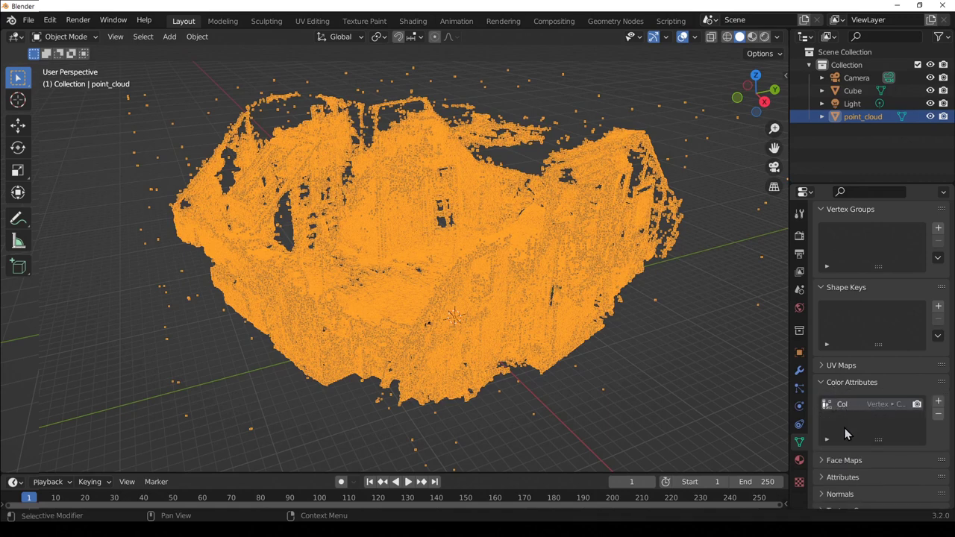
pyautogui.click(824, 212)
pyautogui.click(824, 272)
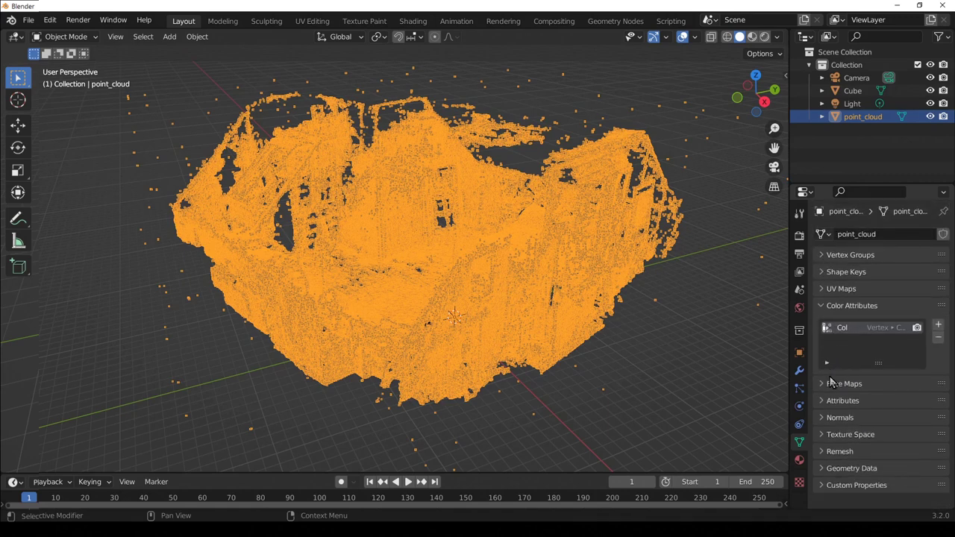
pyautogui.click(823, 401)
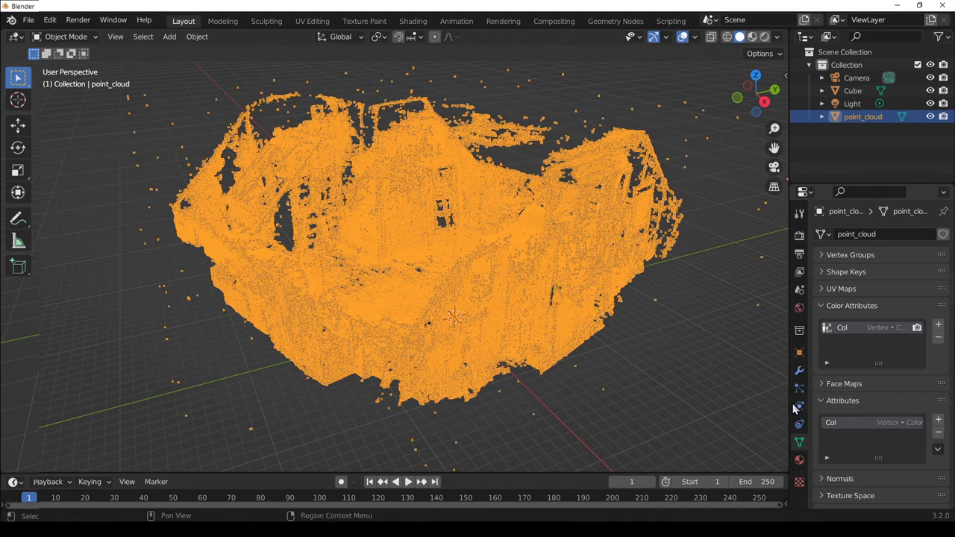
# Step: Set the render engine to Cycles and make a test render of the scene from the camera, closing the render window
pyautogui.click(856, 77)
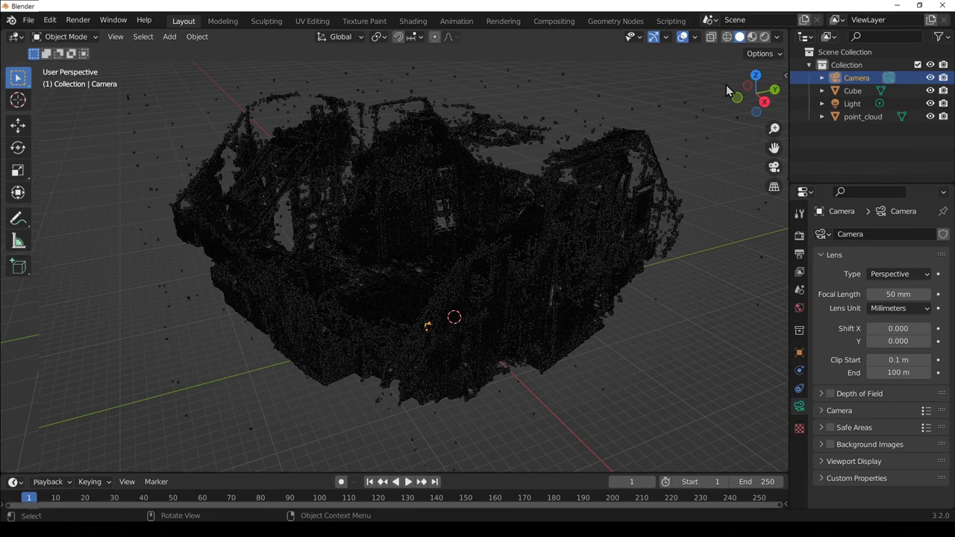
pyautogui.click(799, 234)
pyautogui.click(902, 235)
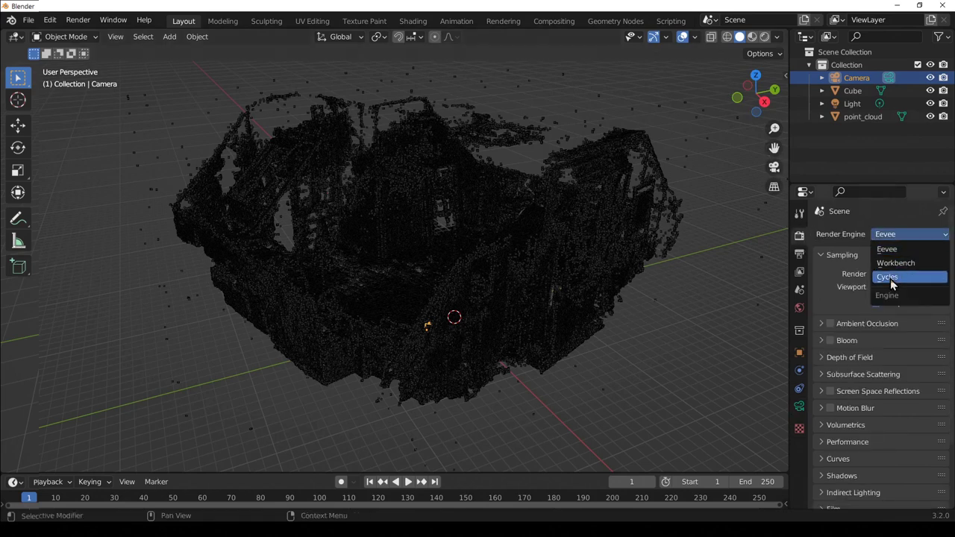
pyautogui.click(890, 281)
pyautogui.press('F12')
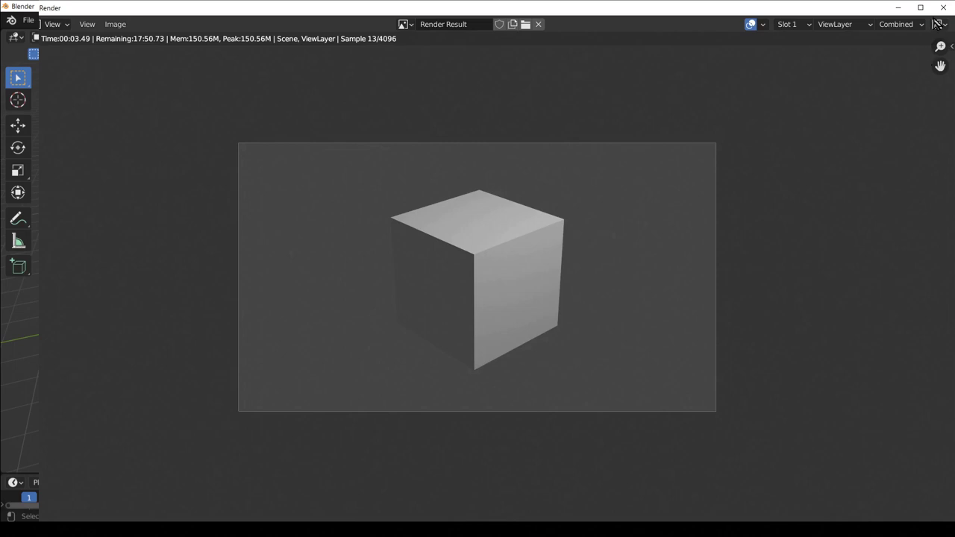
pyautogui.click(943, 6)
# Step: Select the point cloud and create a new geometry node tree for it in the Geometry Nodes workspace
pyautogui.moveTo(555, 206); pyautogui.dragTo(562, 245, button='middle')
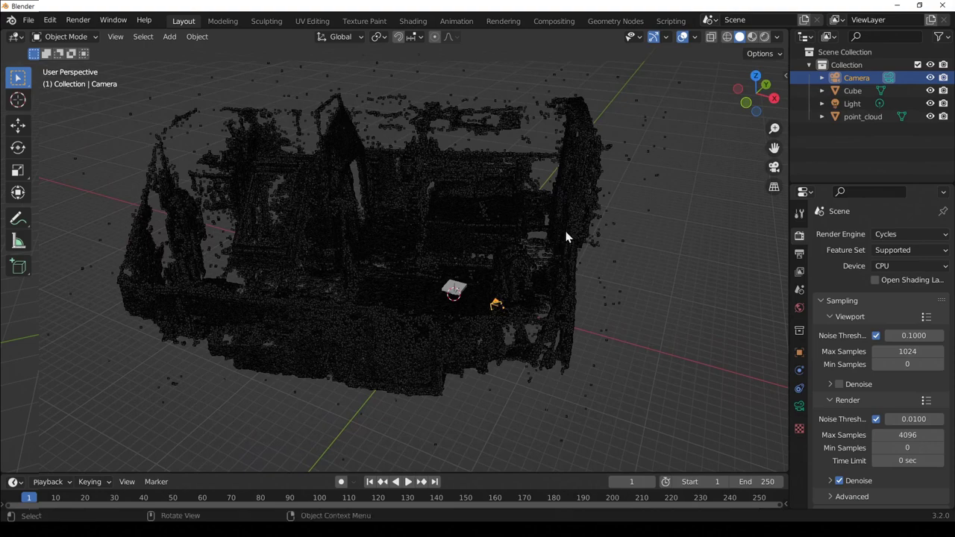
pyautogui.moveTo(570, 232); pyautogui.dragTo(529, 220, button='middle')
pyautogui.click(520, 222)
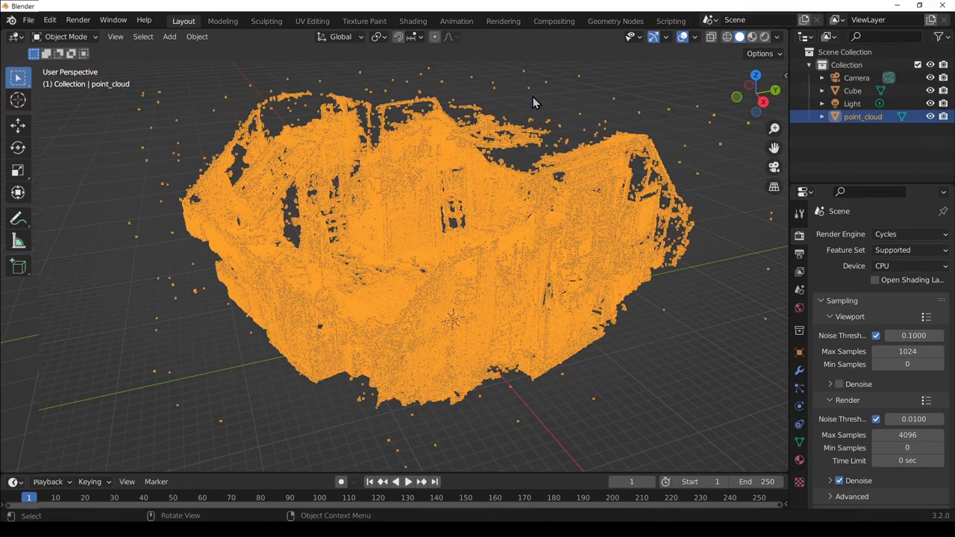
pyautogui.click(613, 27)
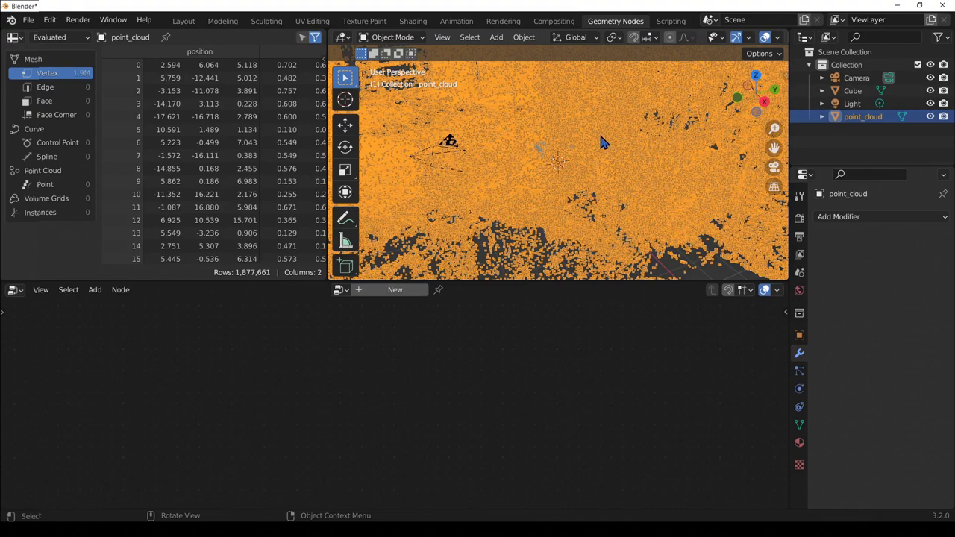
pyautogui.scroll(-10, 552, 149)
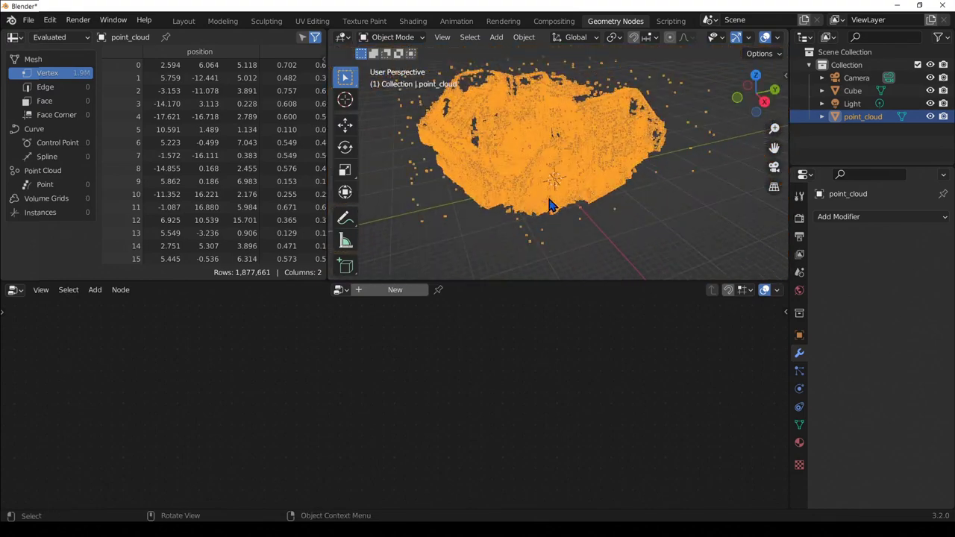
pyautogui.click(400, 292)
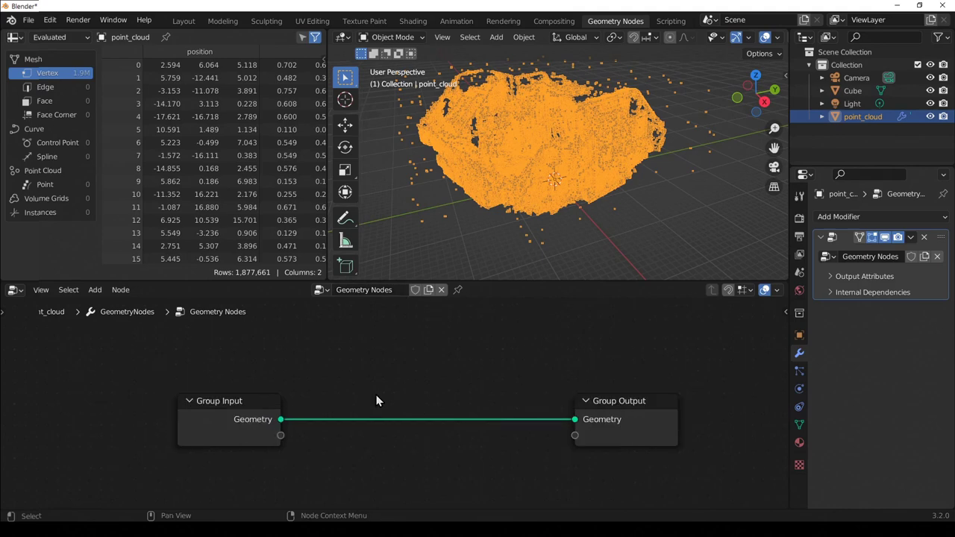
# Step: Insert a Mesh to Points node on the link between Group Input and Group Output
pyautogui.press('F3')
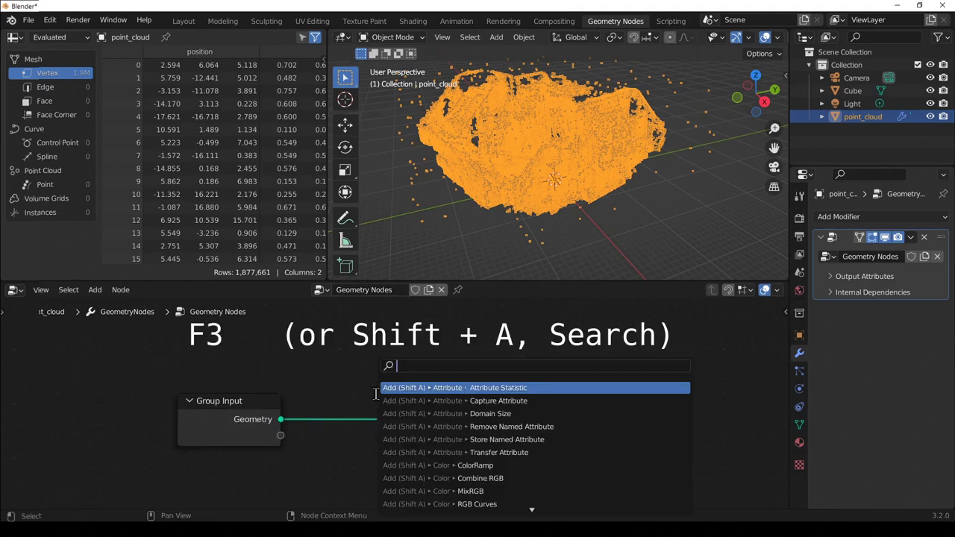
pyautogui.write('mesh')
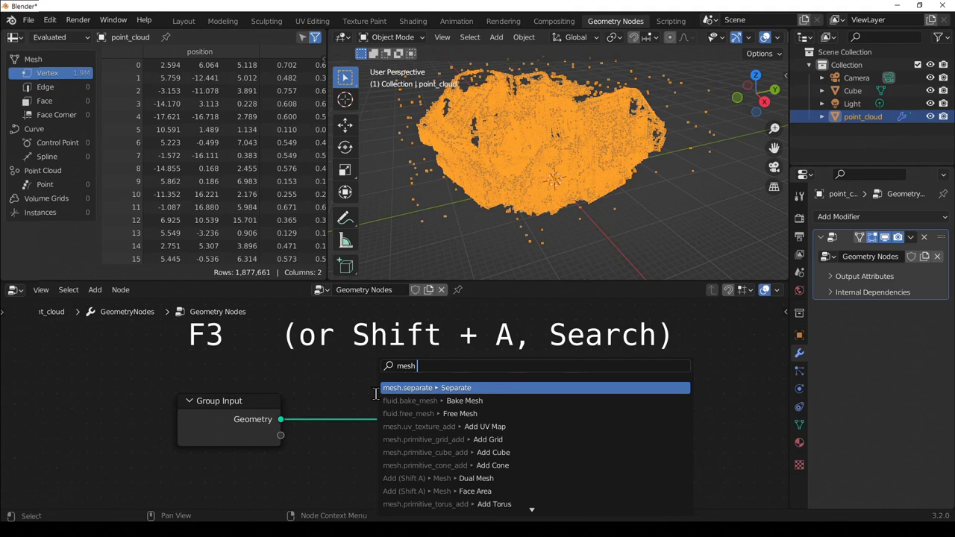
pyautogui.write(' to point')
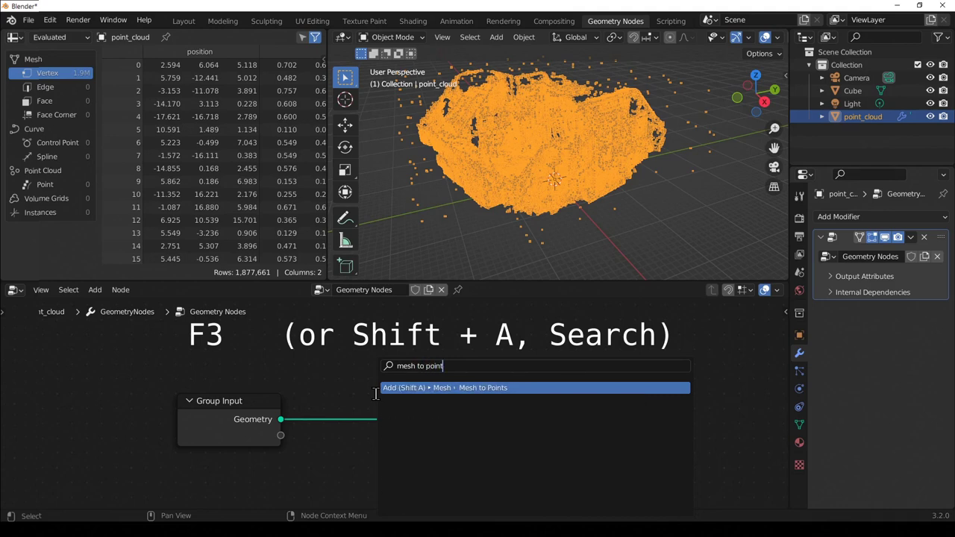
pyautogui.press('Return')
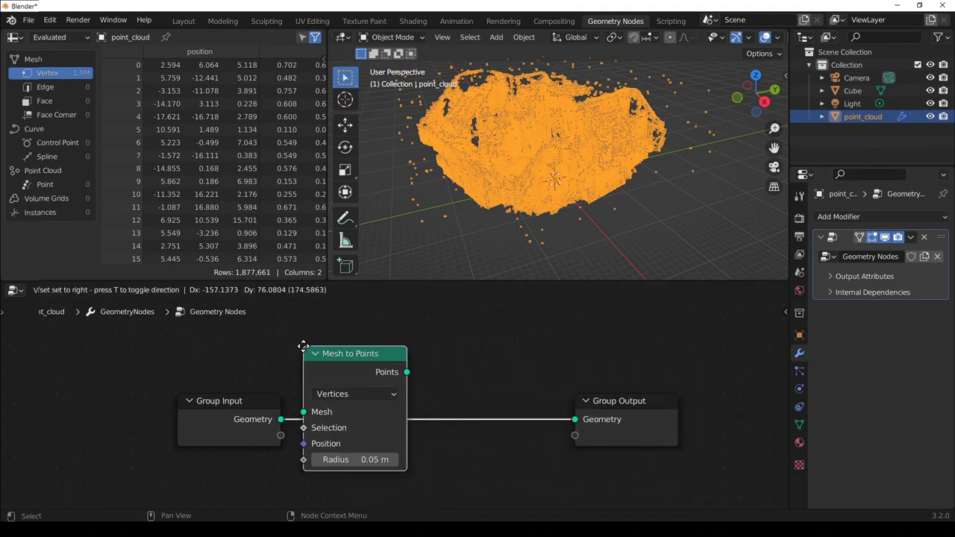
pyautogui.click(339, 346)
# Step: Examine the generated points up close and as a whole, and test-render them from the camera, closing the render window
pyautogui.moveTo(552, 173); pyautogui.dragTo(574, 169, button='middle')
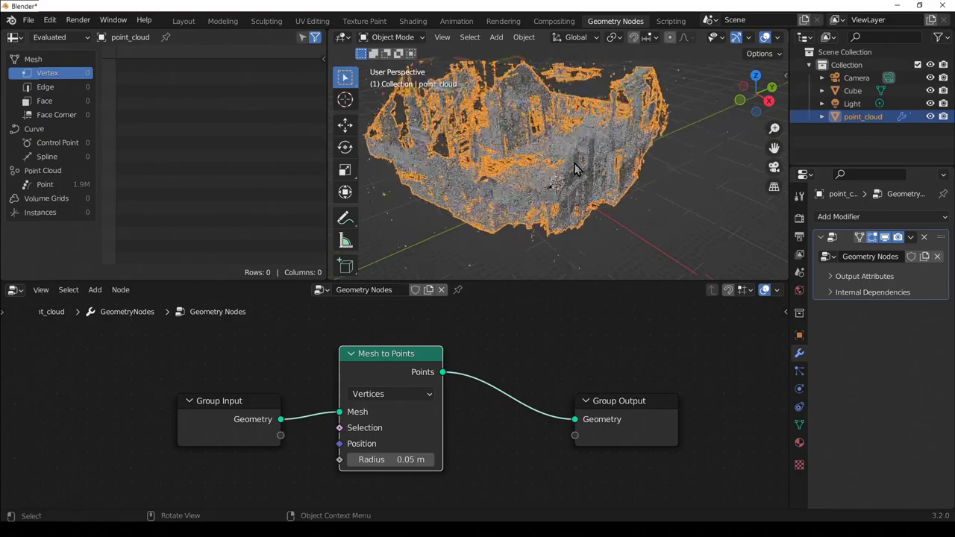
pyautogui.scroll(10, 574, 168)
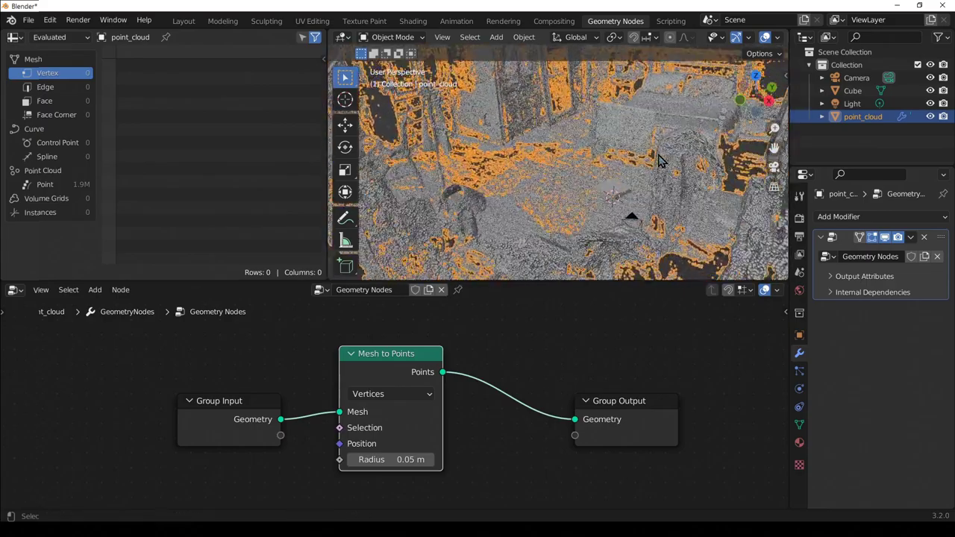
pyautogui.scroll(-8, 659, 161)
pyautogui.moveTo(643, 149); pyautogui.dragTo(533, 147, button='middle')
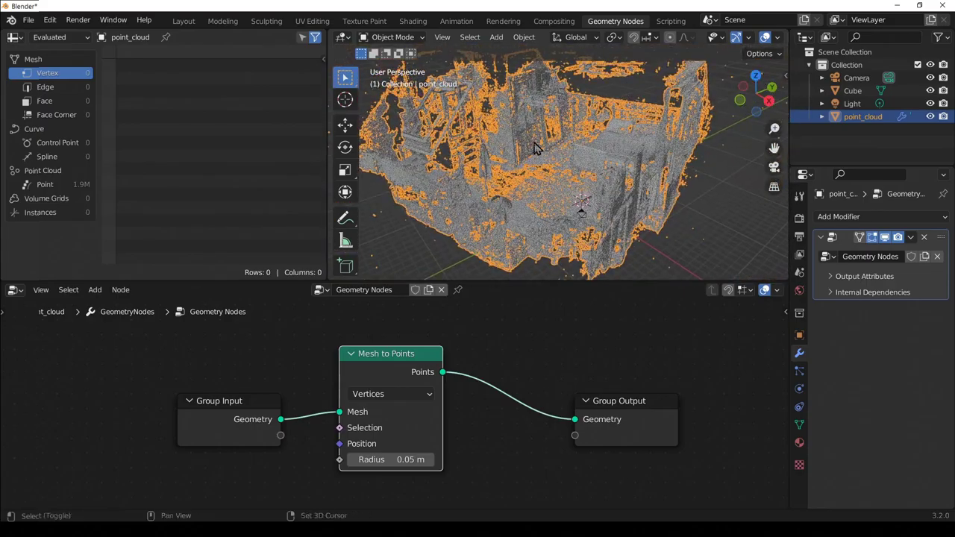
pyautogui.click(78, 19)
pyautogui.click(97, 32)
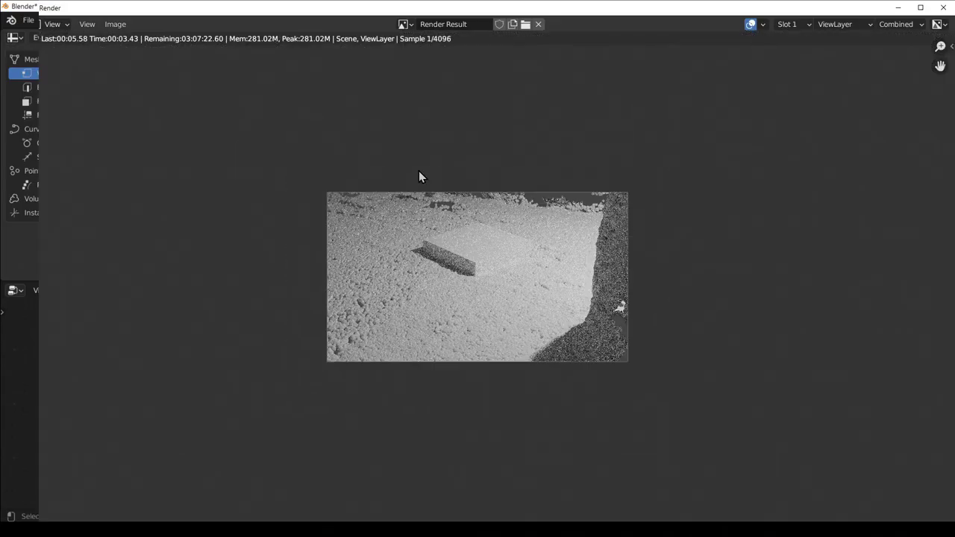
pyautogui.scroll(2, 440, 223)
pyautogui.click(942, 7)
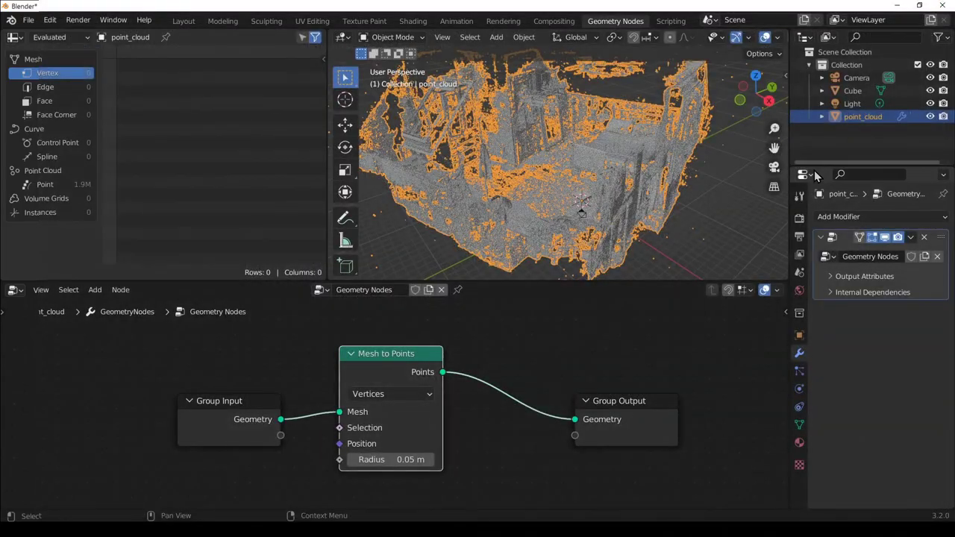
# Step: Insert a Set Material node between Mesh to Points and Group Output and assign Material to it
pyautogui.press('Home')
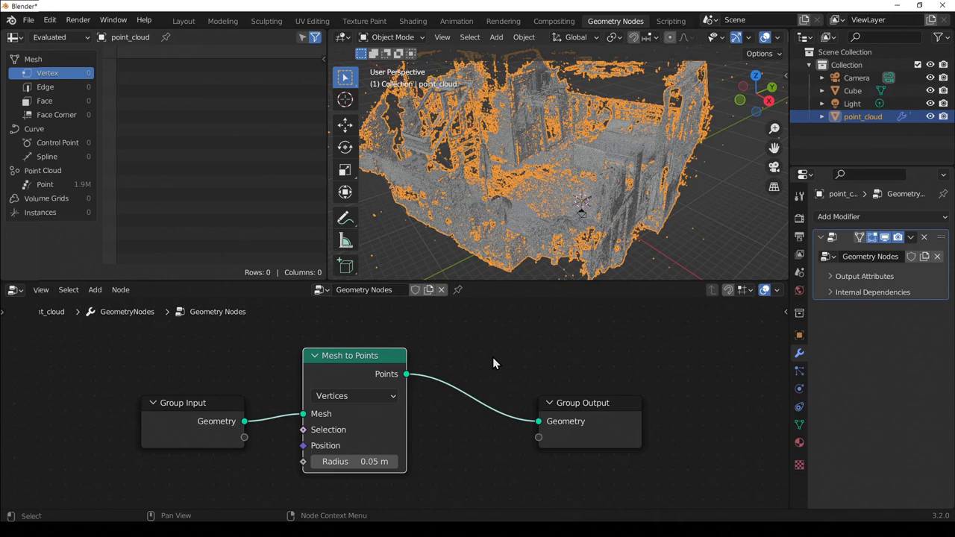
pyautogui.press('F3')
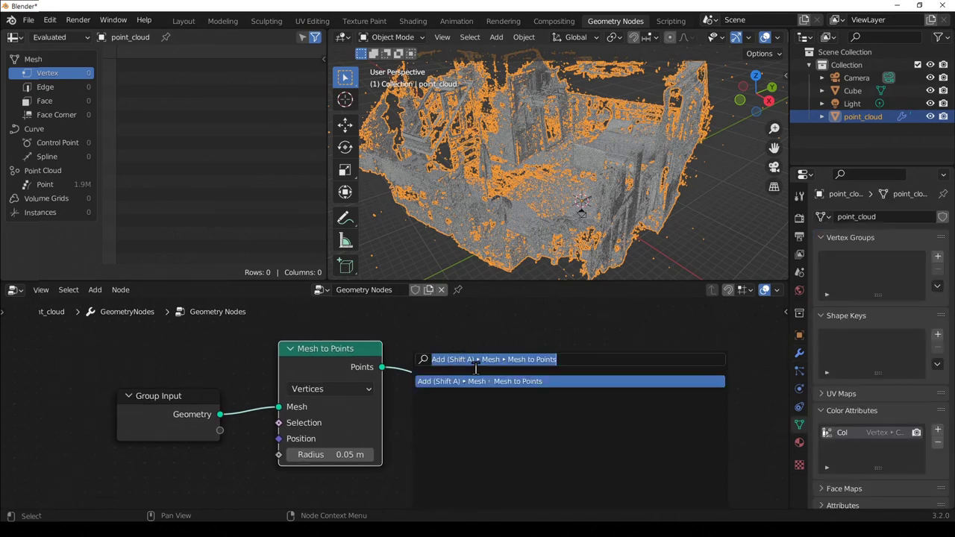
pyautogui.write('set mat')
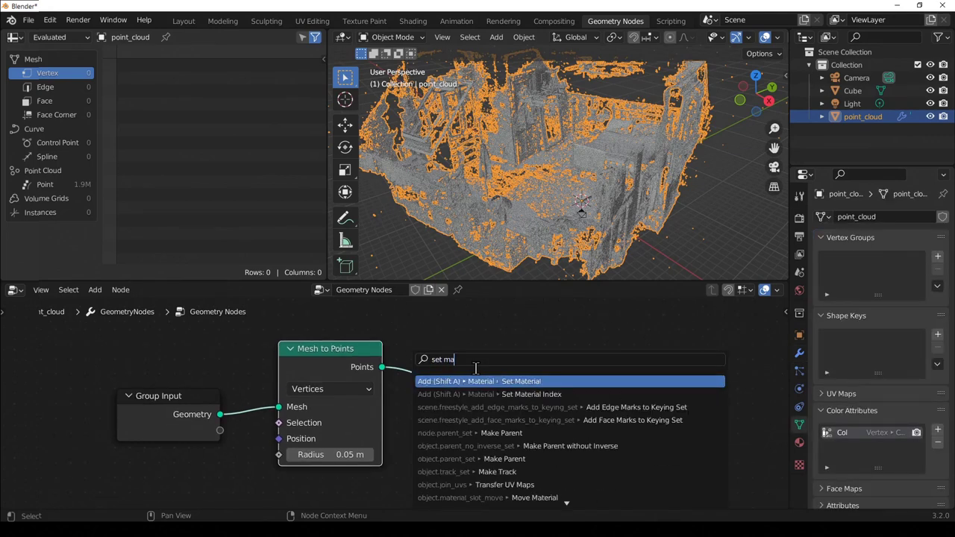
pyautogui.press('Return')
pyautogui.click(437, 367)
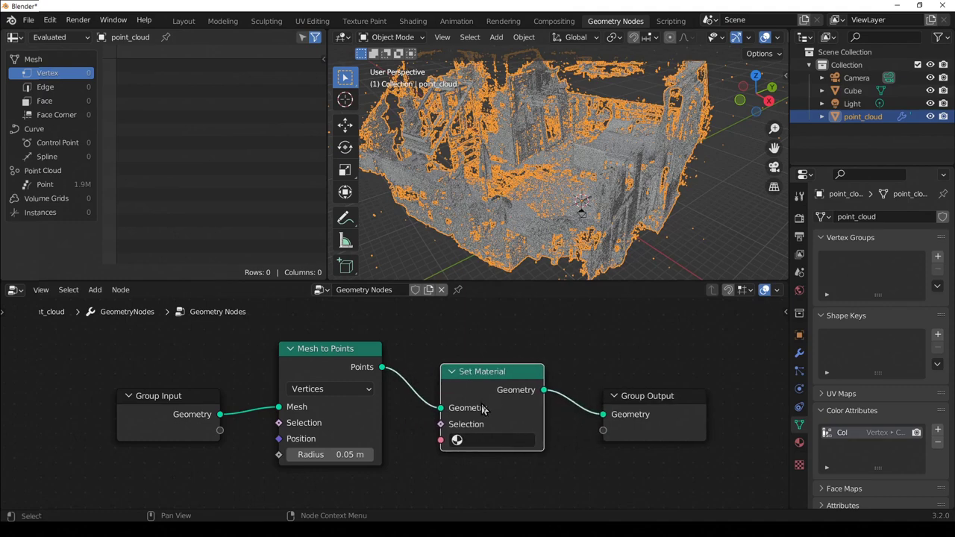
pyautogui.click(482, 441)
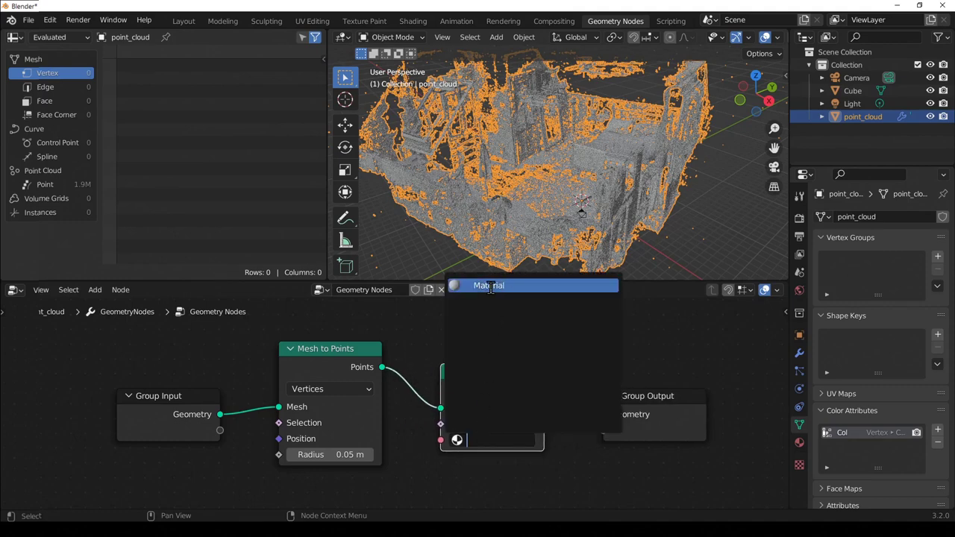
pyautogui.click(490, 286)
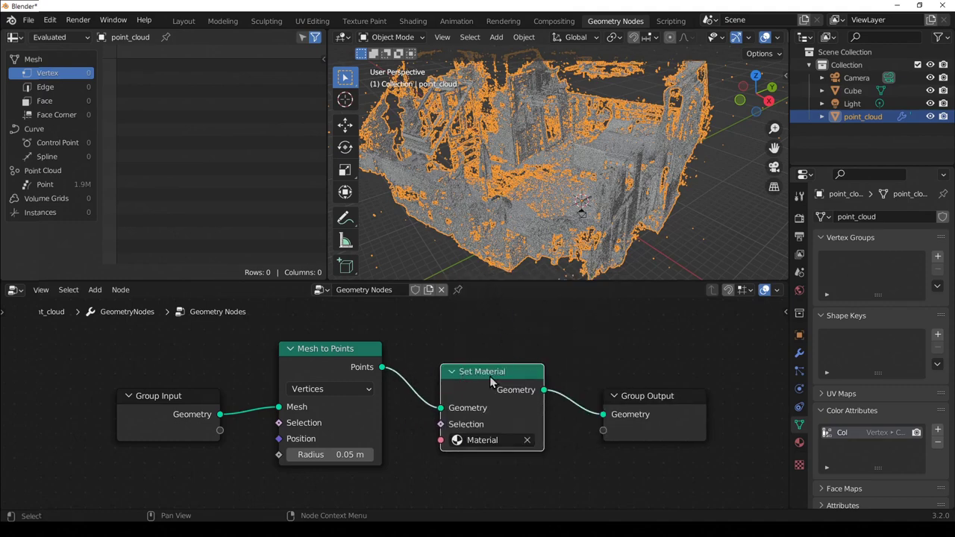
# Step: In the Shading workspace, switch the viewport to rendered shading and assign the existing Material to the point cloud
pyautogui.click(413, 20)
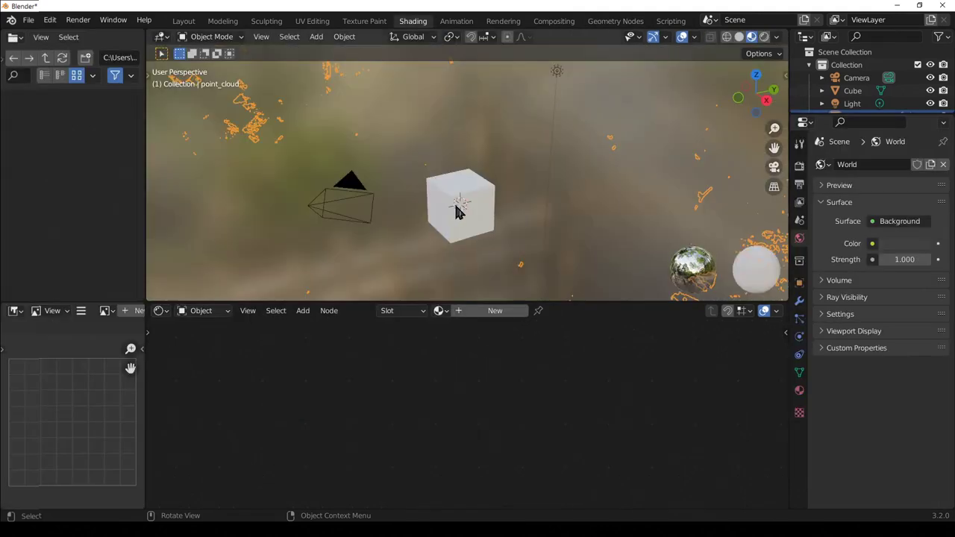
pyautogui.click(764, 39)
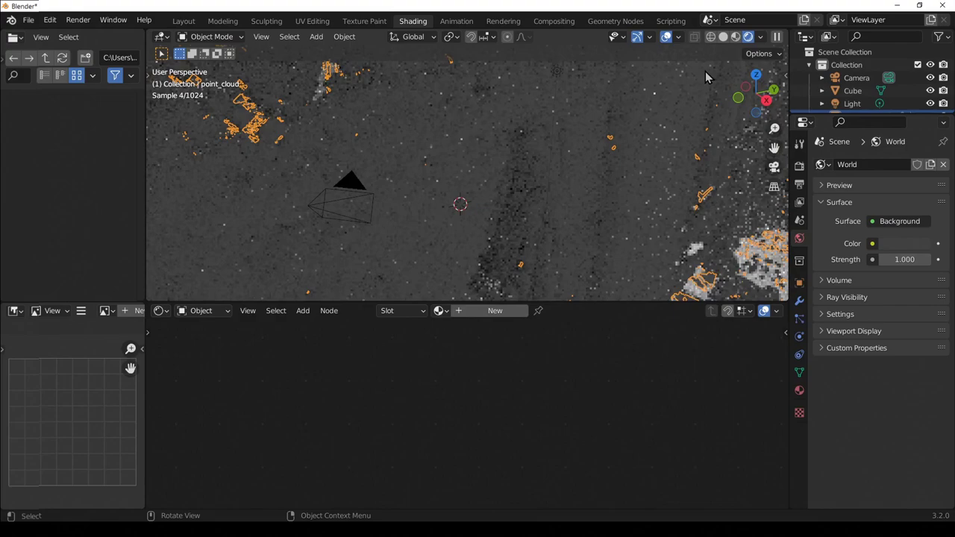
pyautogui.moveTo(585, 128); pyautogui.dragTo(463, 276, button='middle')
pyautogui.click(440, 311)
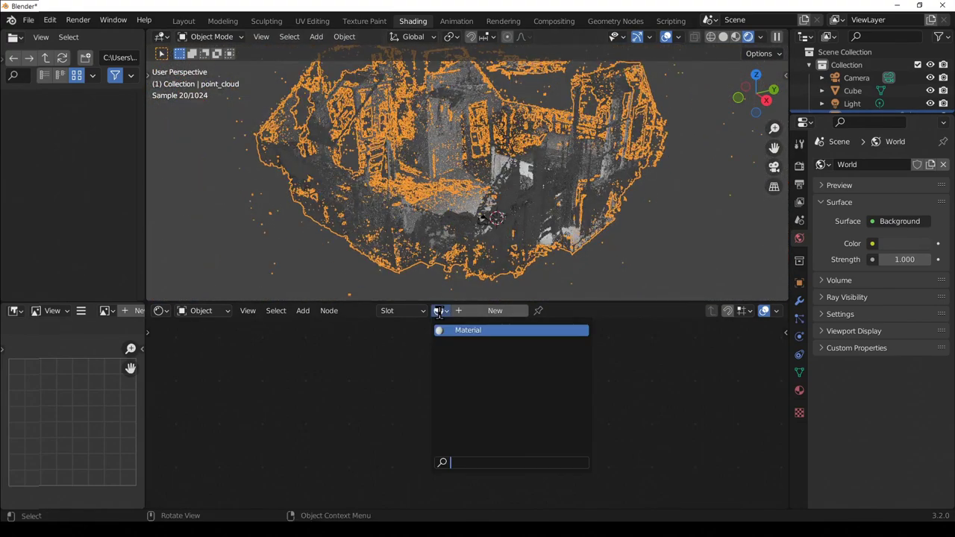
pyautogui.click(443, 331)
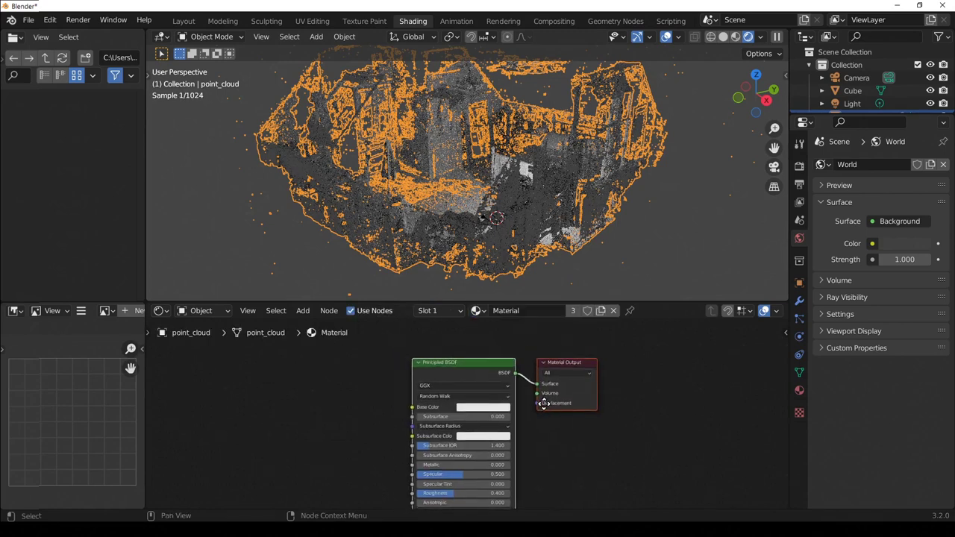
# Step: Expand the point cloud mesh's Attributes list and add an Attribute node beside the Principled BSDF in the material
pyautogui.click(799, 372)
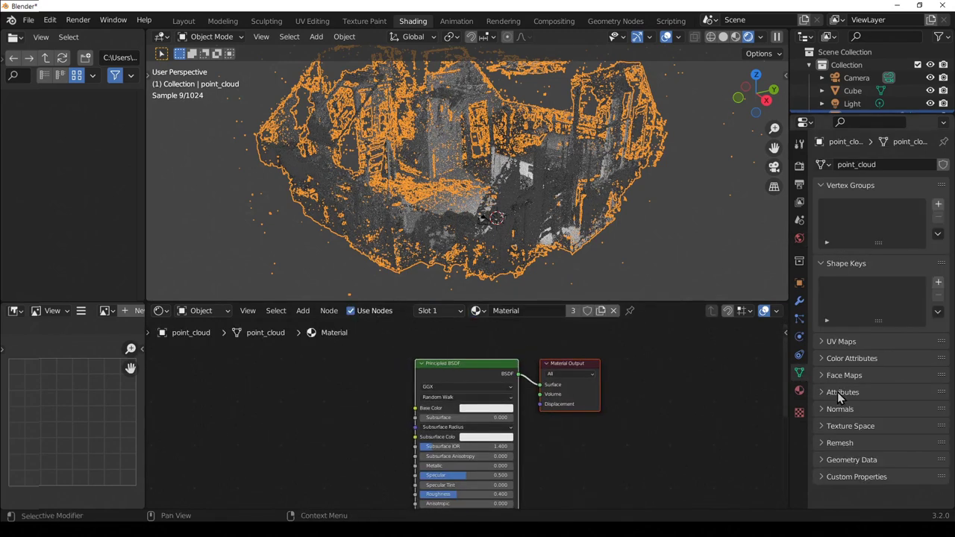
pyautogui.click(837, 391)
pyautogui.moveTo(366, 420); pyautogui.dragTo(420, 405, button='middle')
pyautogui.scroll(2, 444, 403)
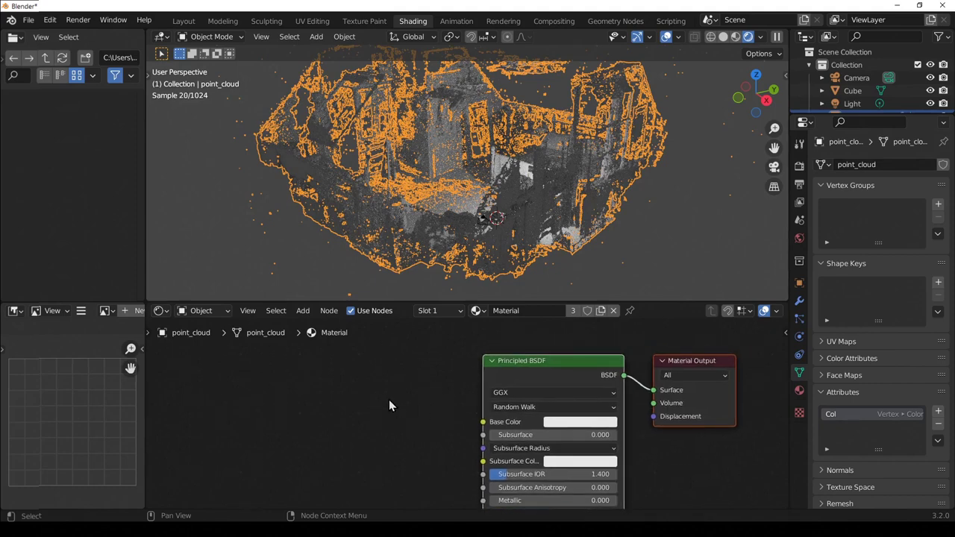
pyautogui.press('F3')
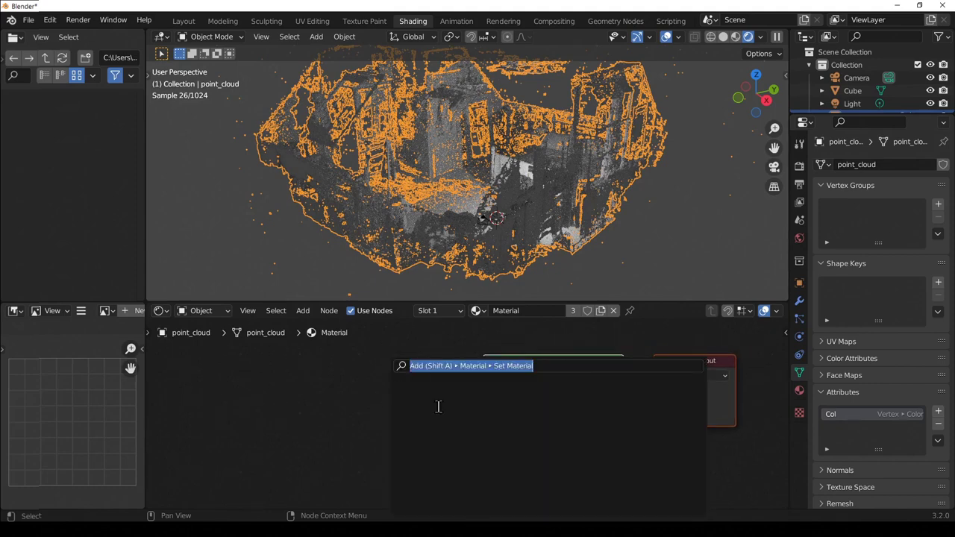
pyautogui.write('attrivb')
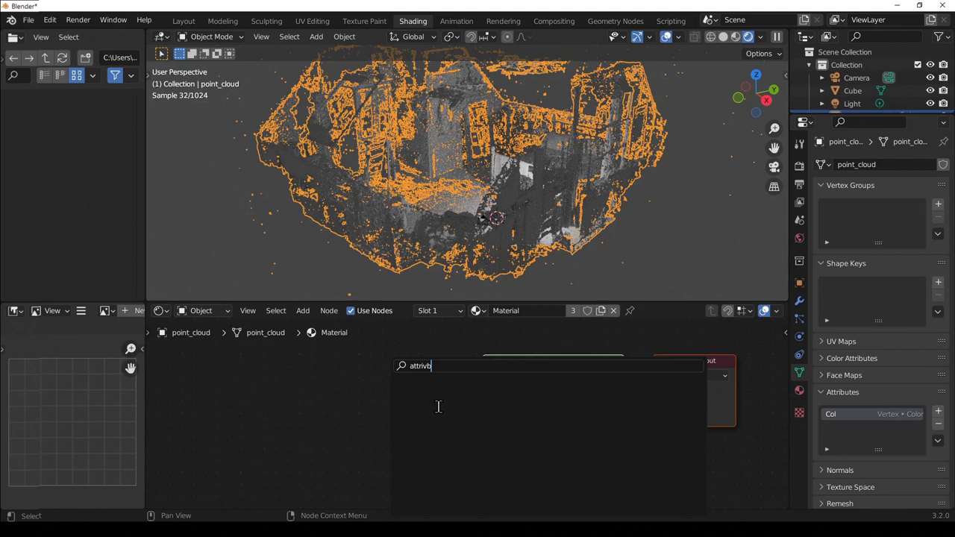
pyautogui.press('BackSpace')
pyautogui.press('BackSpace')
pyautogui.press('BackSpace')
pyautogui.click(429, 389)
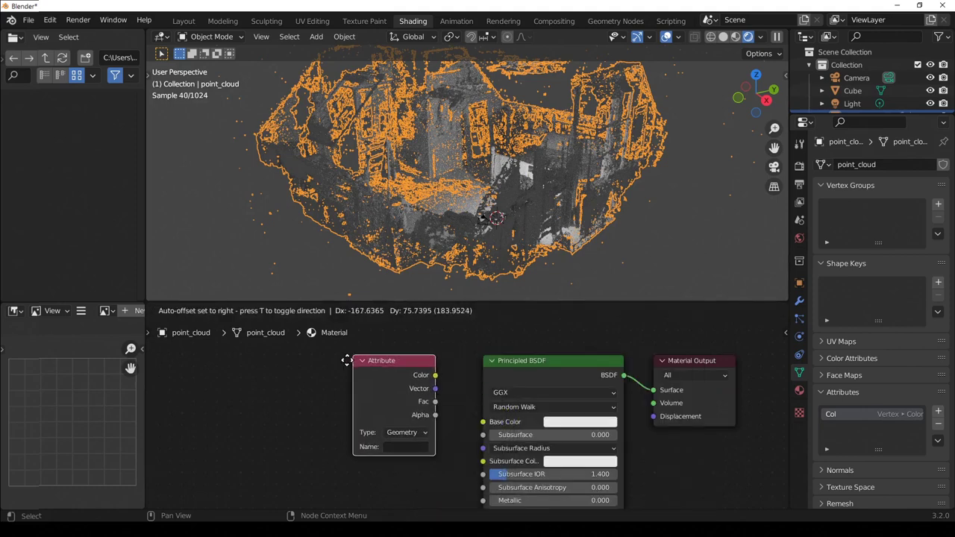
pyautogui.click(346, 359)
# Step: Set the Attribute node's name to Col
pyautogui.scroll(1, 415, 437)
pyautogui.moveTo(415, 438); pyautogui.dragTo(380, 451, button='middle')
pyautogui.click(367, 463)
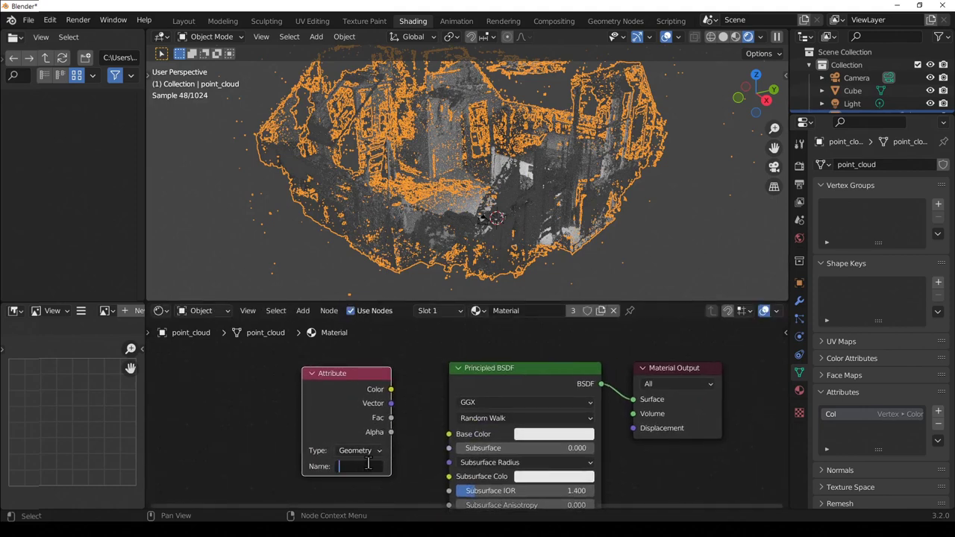
pyautogui.write('Col')
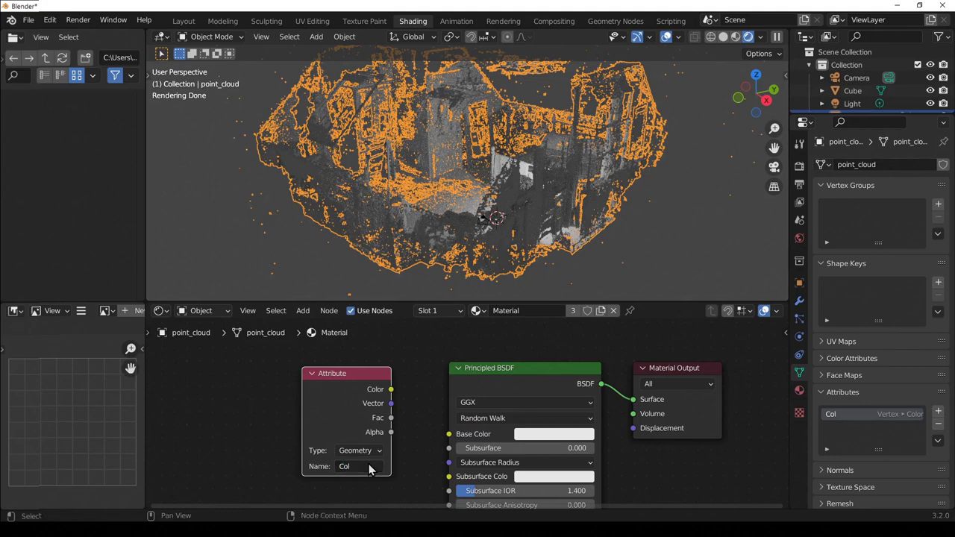
pyautogui.press('Return')
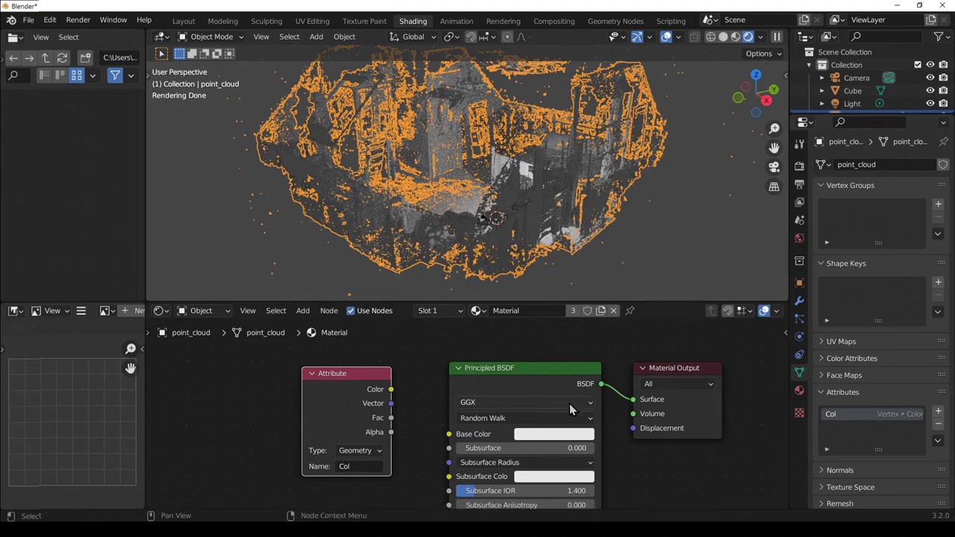
# Step: Connect the Attribute node's Color output to the Principled BSDF's Base Color and view the colored point cloud
pyautogui.moveTo(391, 391); pyautogui.dragTo(450, 435)
pyautogui.moveTo(537, 209); pyautogui.dragTo(501, 170, button='middle')
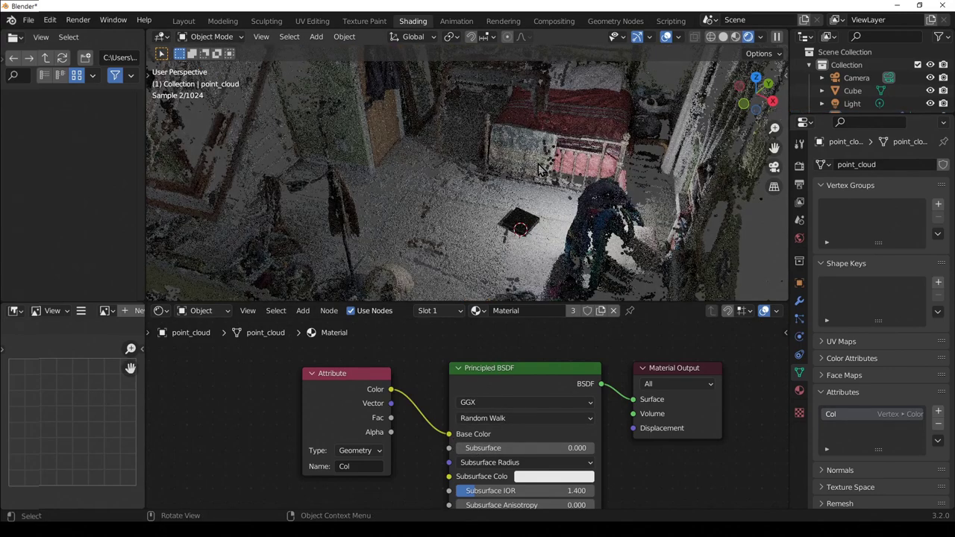
pyautogui.moveTo(542, 169)
pyautogui.mouseDown(button='middle')
pyautogui.moveTo(570, 166)
pyautogui.moveTo(549, 155)
pyautogui.mouseUp(button='middle')
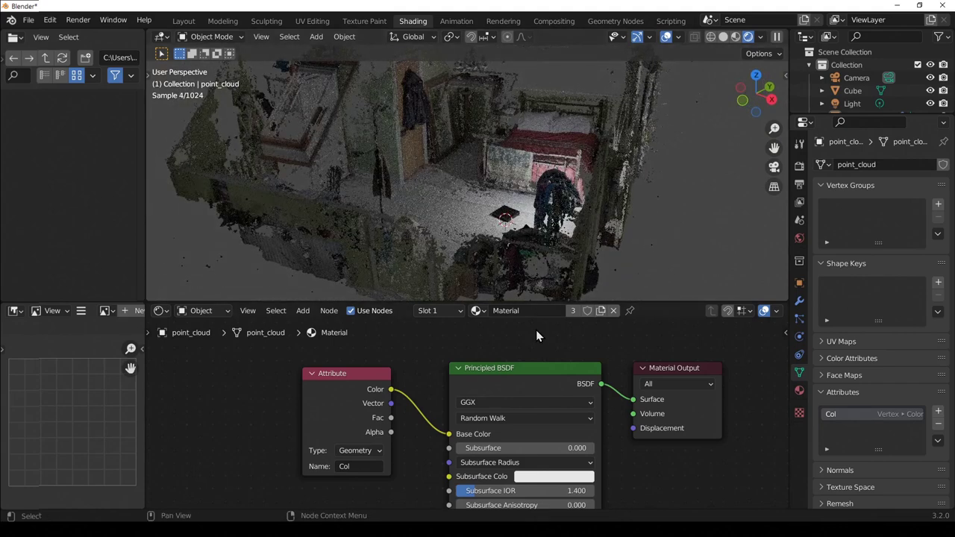
# Step: Replace the Principled BSDF node with an Emission node between the Attribute and Material Output nodes
pyautogui.click(532, 373)
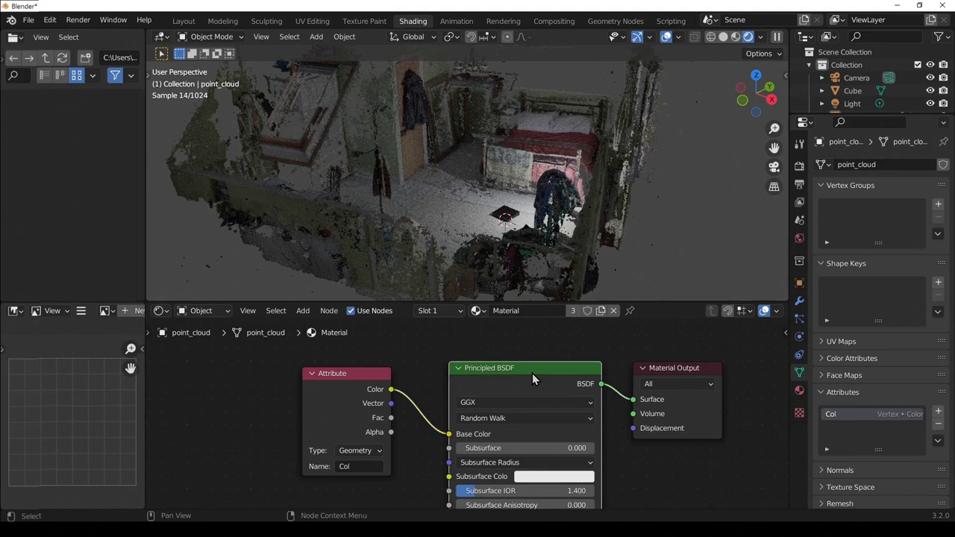
pyautogui.press('x')
pyautogui.press('F3')
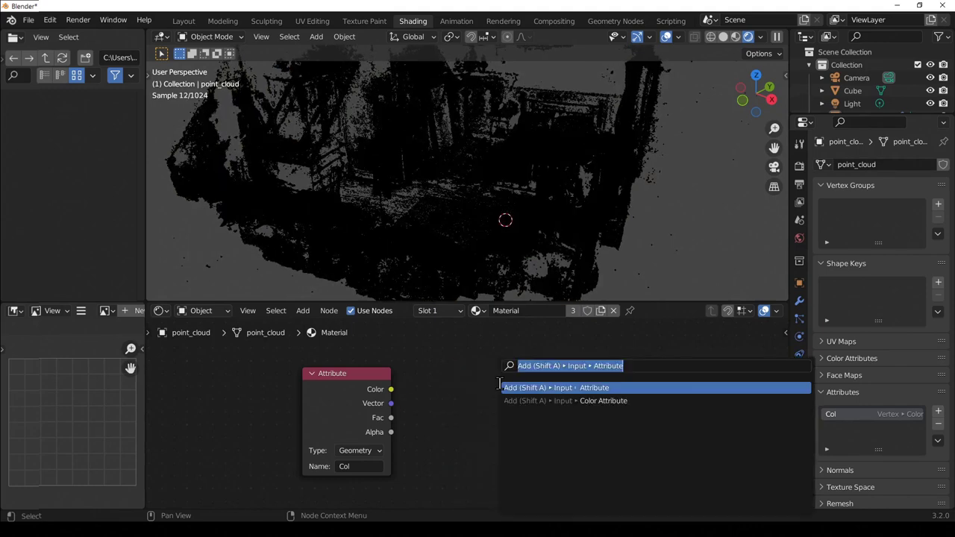
pyautogui.write('emis')
pyautogui.press('Return')
pyautogui.click(489, 388)
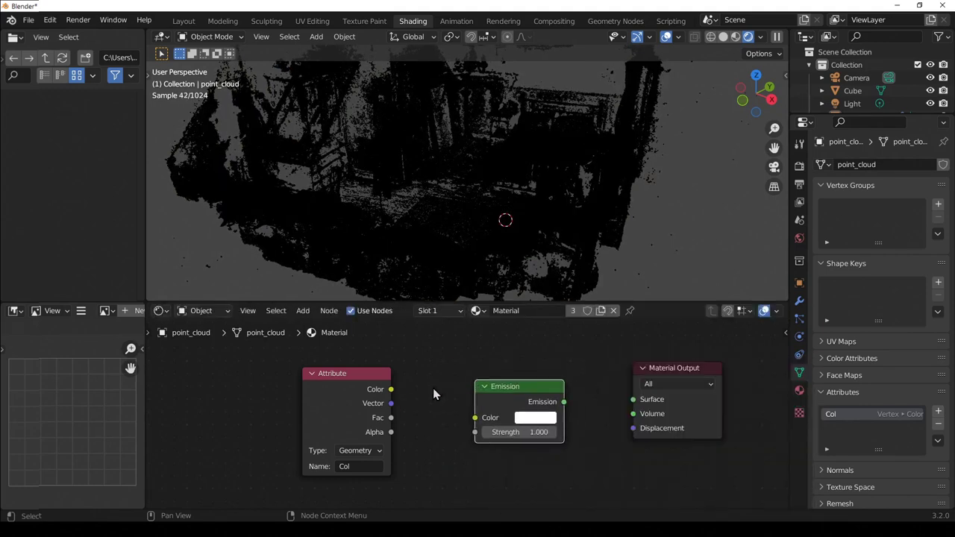
# Step: Connect the Attribute's Color output to the Emission Color input and the Emission output to the Material Output's Surface
pyautogui.moveTo(389, 389); pyautogui.dragTo(419, 400)
pyautogui.moveTo(481, 424); pyautogui.dragTo(475, 417)
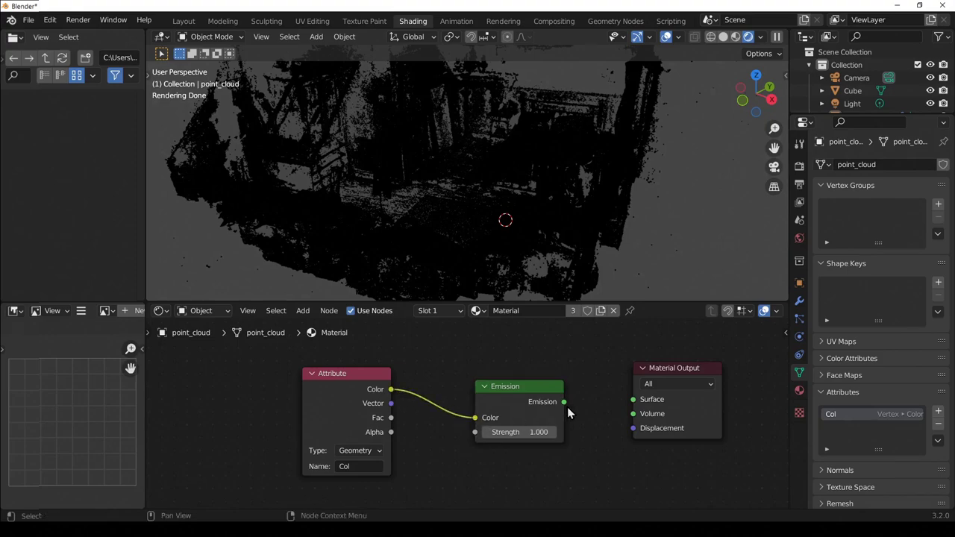
pyautogui.moveTo(563, 402); pyautogui.dragTo(633, 399)
pyautogui.moveTo(535, 195); pyautogui.dragTo(521, 174, button='middle')
pyautogui.scroll(-2, 462, 216)
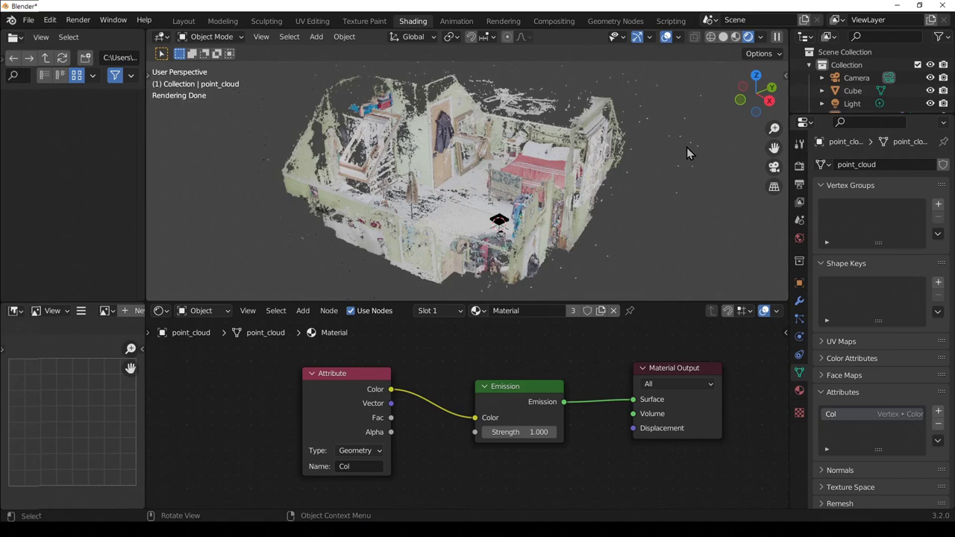
# Step: In the render settings' Color Management, set the Display Device to None
pyautogui.click(799, 166)
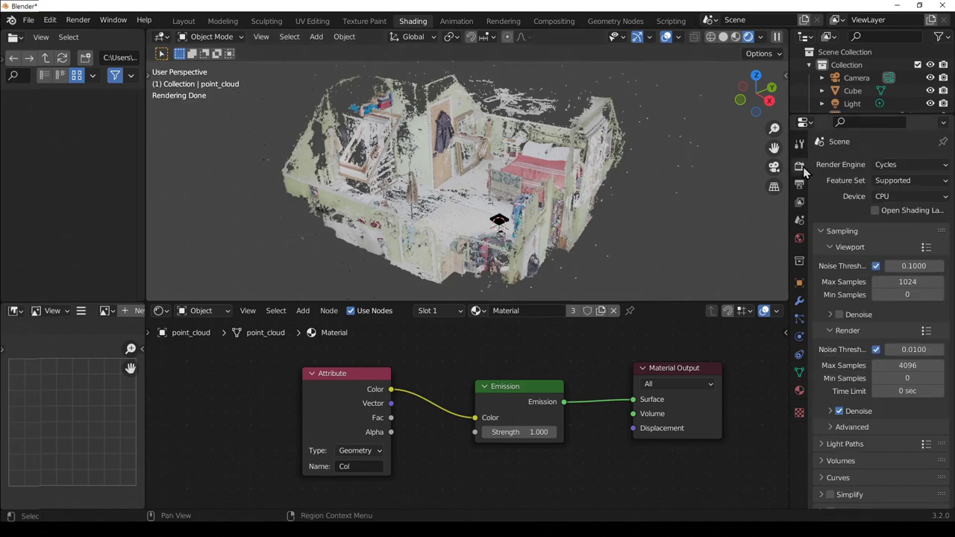
pyautogui.click(828, 230)
pyautogui.click(822, 412)
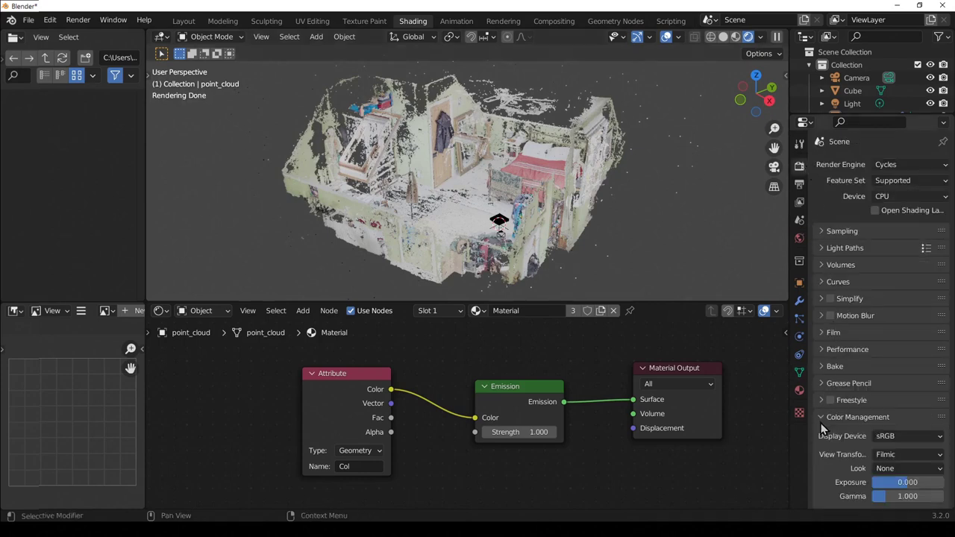
pyautogui.scroll(-1, 901, 403)
pyautogui.click(900, 403)
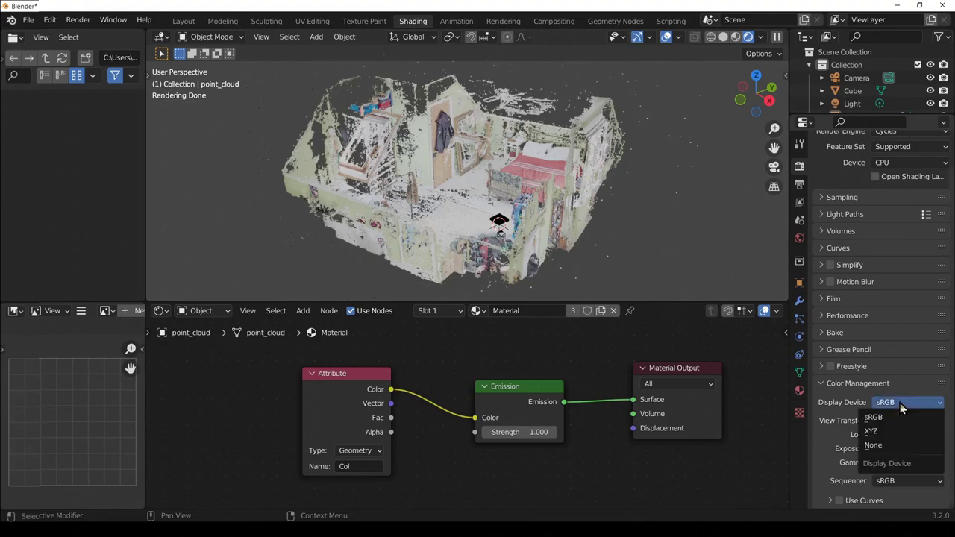
pyautogui.click(880, 446)
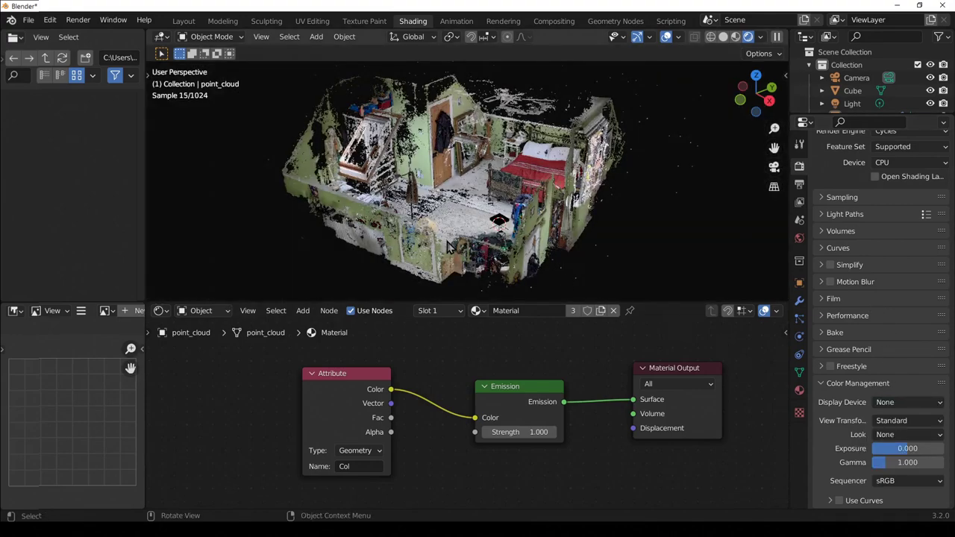
pyautogui.moveTo(447, 240); pyautogui.dragTo(523, 192, button='middle')
pyautogui.scroll(3, 447, 237)
pyautogui.scroll(-5, 522, 192)
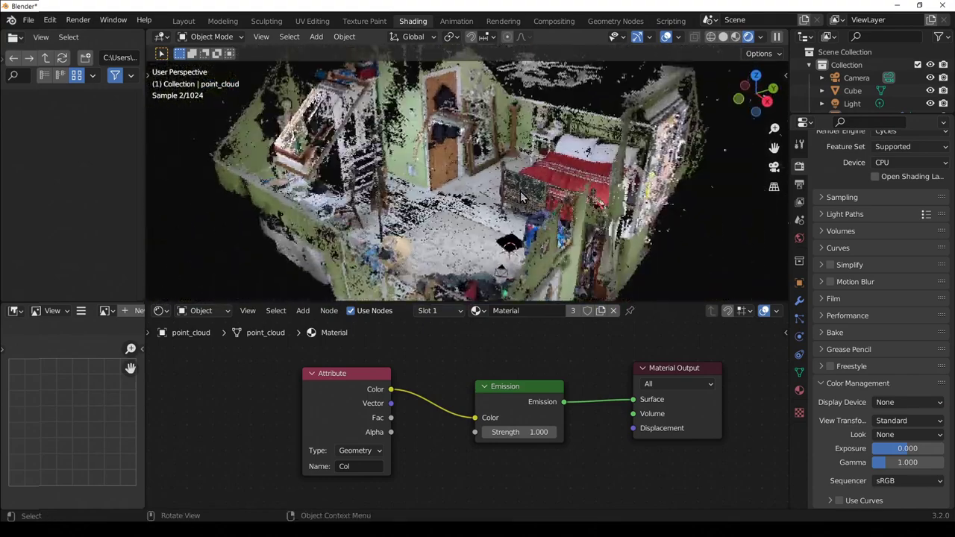
# Step: In the Cycles Sampling settings, set Max Samples to 1 for both viewport and render
pyautogui.scroll(2, 873, 233)
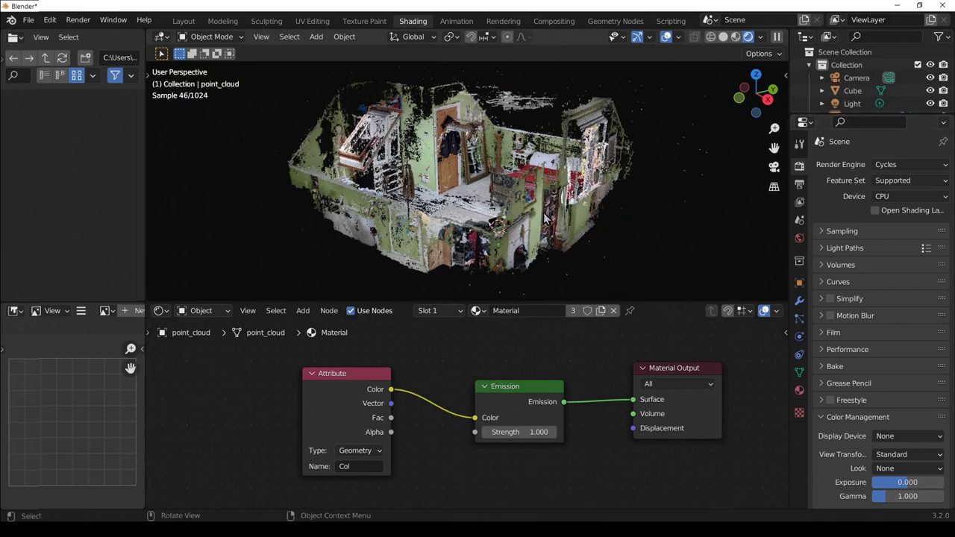
pyautogui.moveTo(557, 196); pyautogui.dragTo(598, 182, button='middle')
pyautogui.click(829, 231)
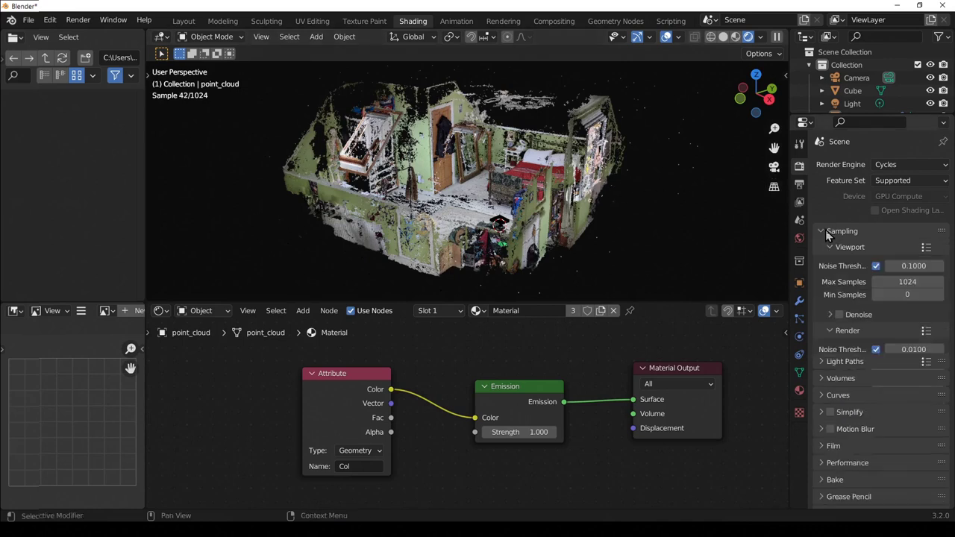
pyautogui.click(907, 281)
pyautogui.write('1')
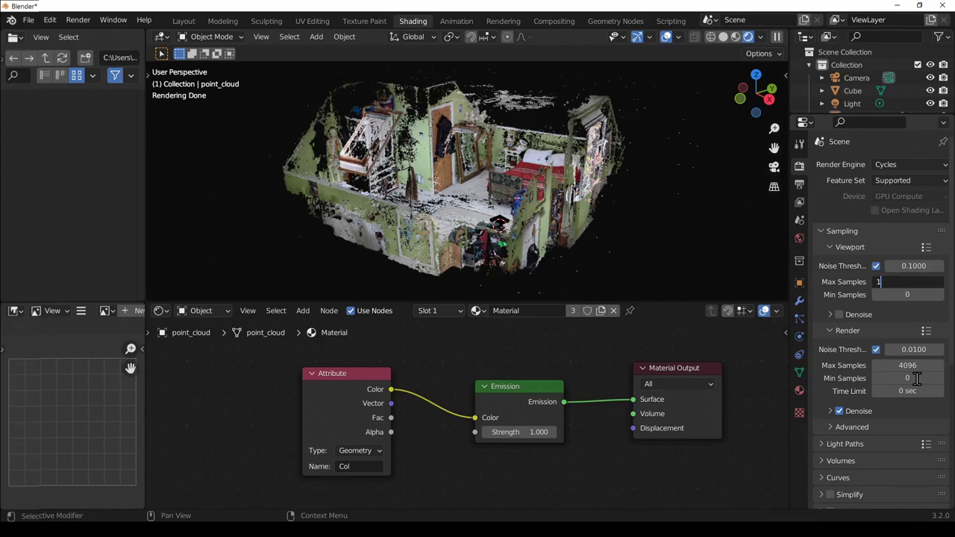
pyautogui.press('Return')
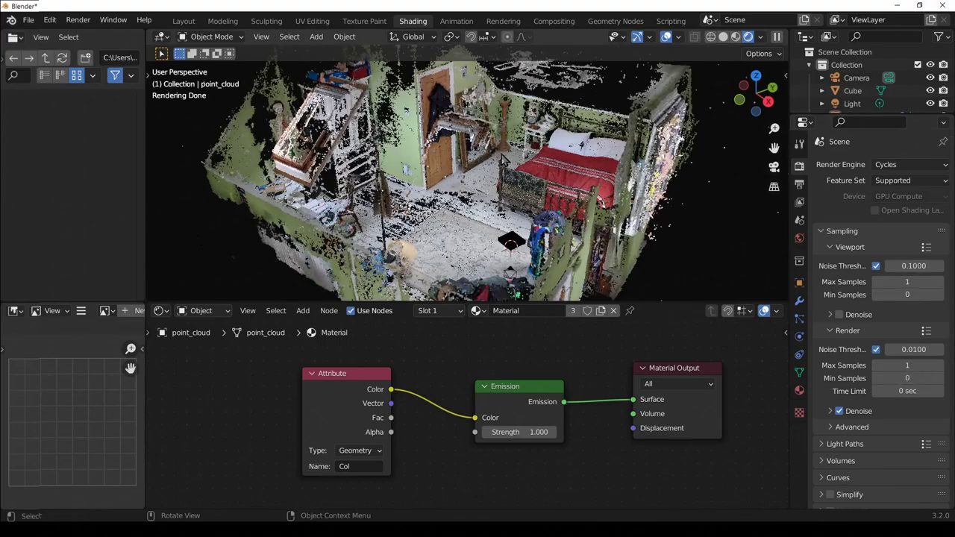
pyautogui.moveTo(616, 166); pyautogui.dragTo(496, 179, button='middle')
pyautogui.scroll(2, 597, 148)
pyautogui.scroll(2, 597, 148)
pyautogui.scroll(-10, 589, 162)
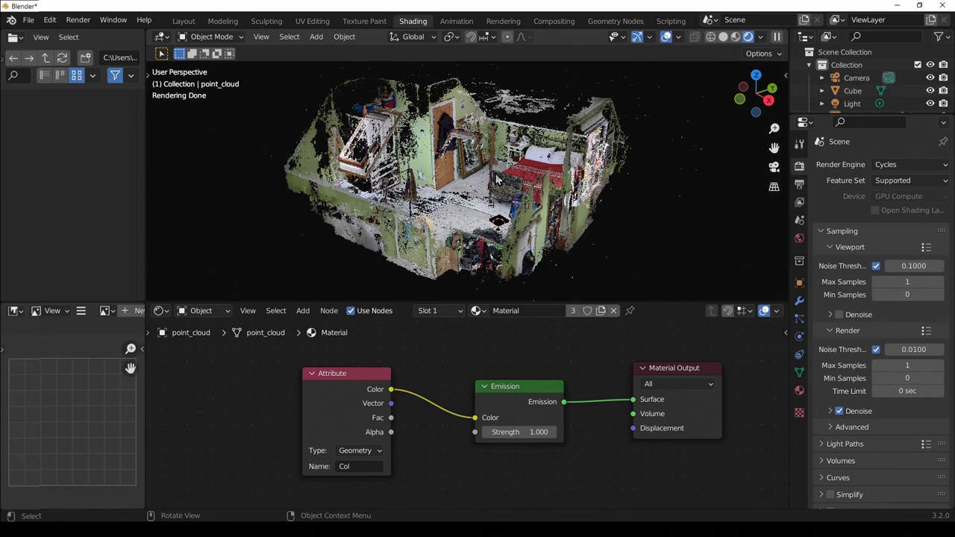